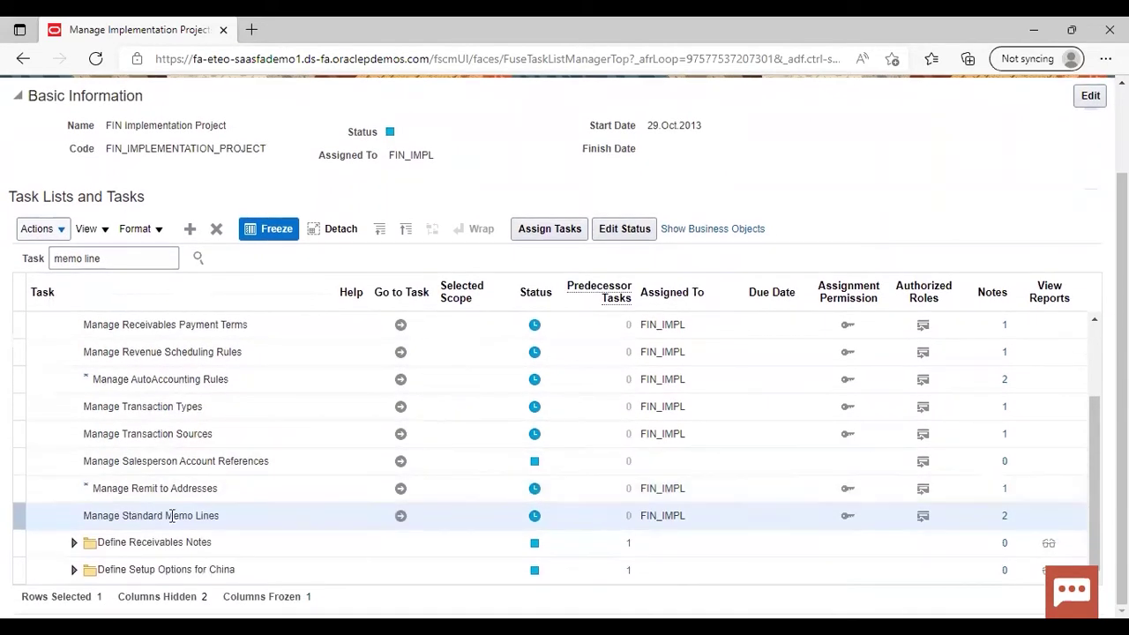
# Step: Start a new standard memo line in the US1BUSET memo line set
pyautogui.click(400, 515)
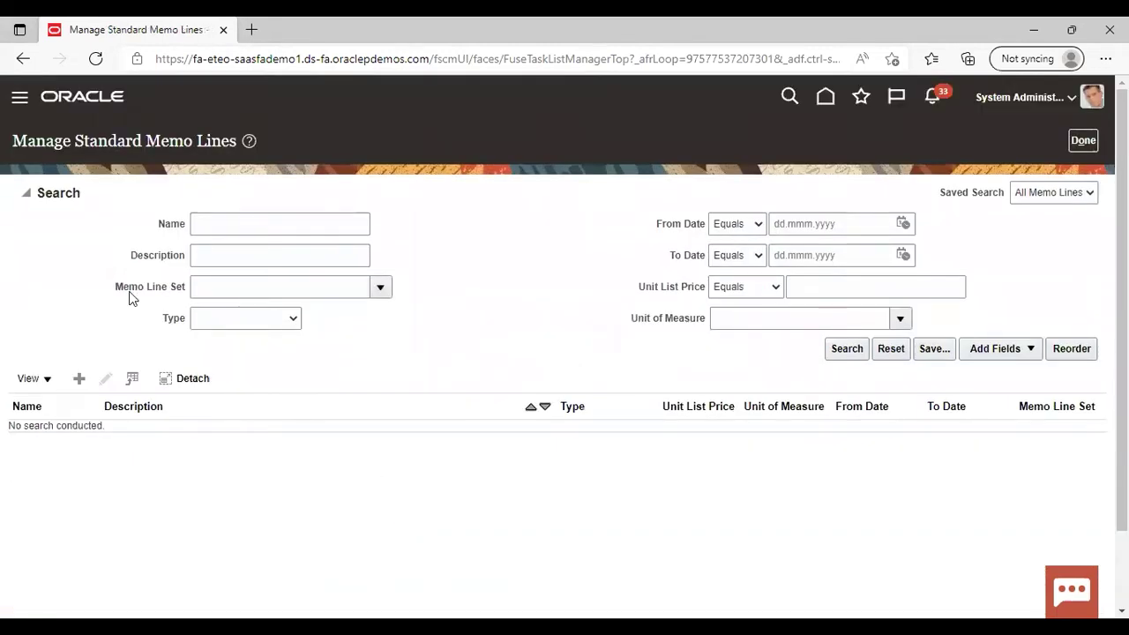
pyautogui.click(79, 379)
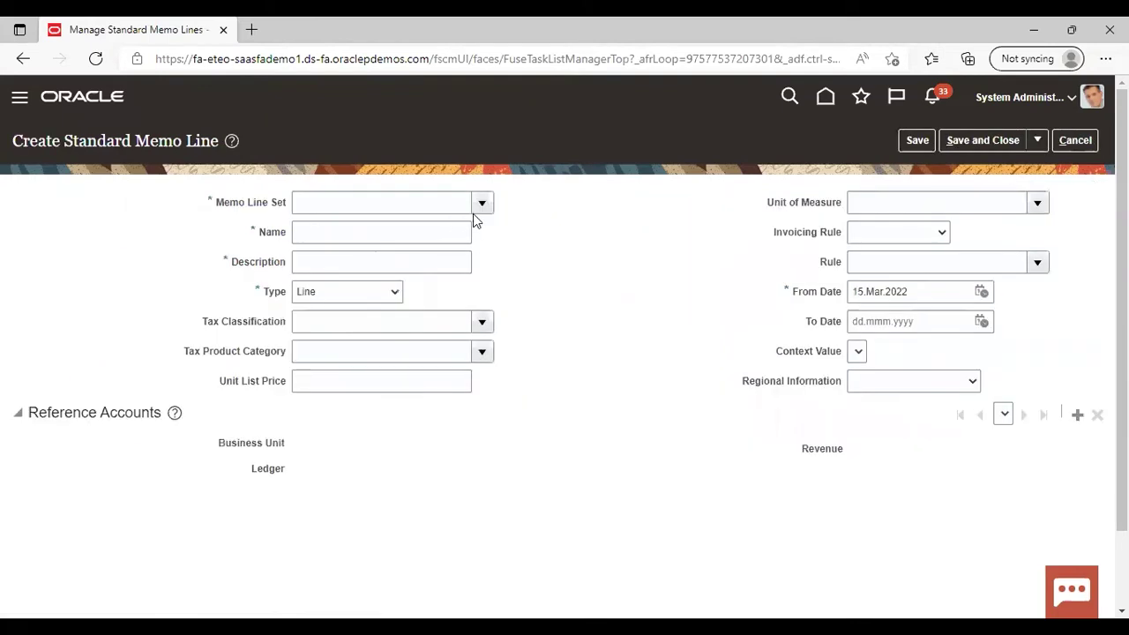
pyautogui.click(482, 204)
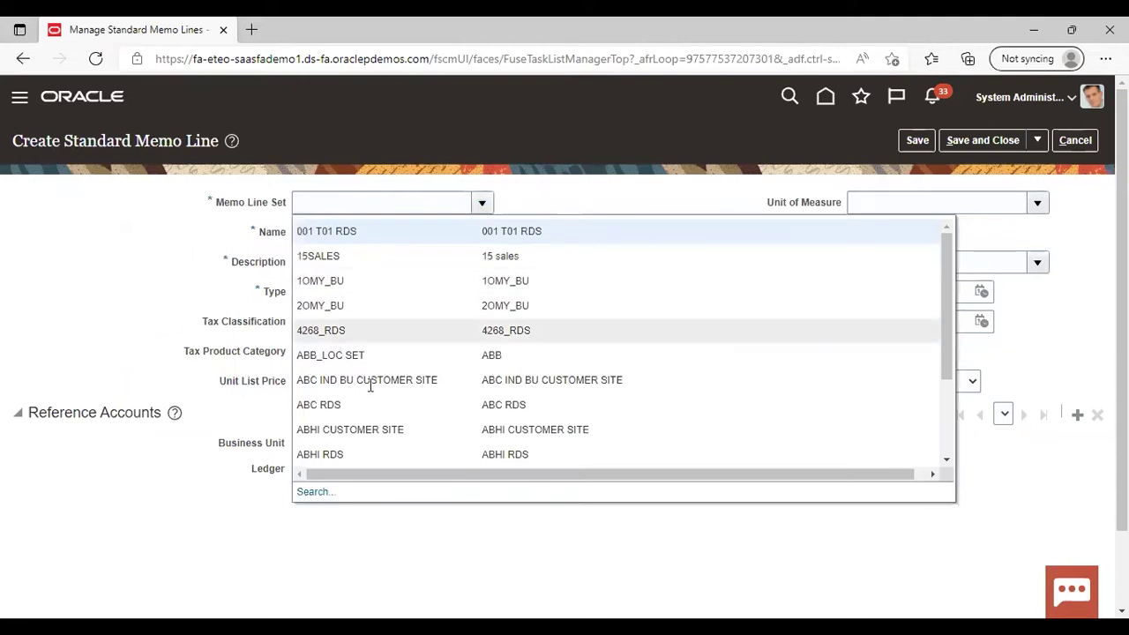
pyautogui.click(311, 497)
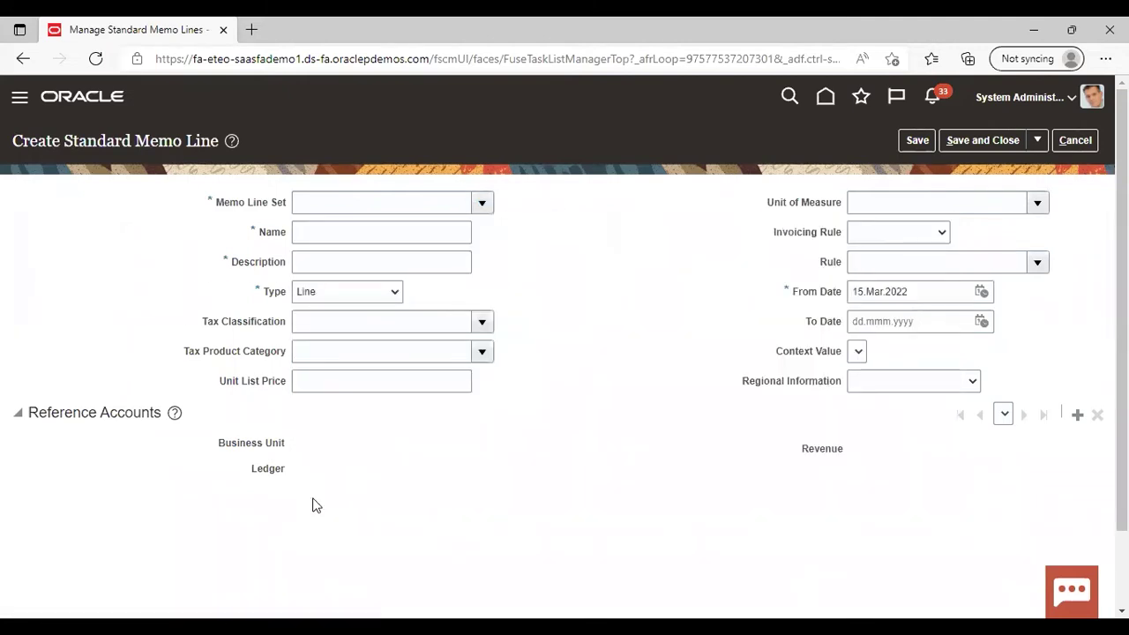
pyautogui.click(416, 289)
pyautogui.write('US1')
pyautogui.press('Return')
pyautogui.click(587, 431)
pyautogui.click(948, 484)
# Step: Enter name and description 'fusion memo line' and keep the type as Line
pyautogui.click(398, 234)
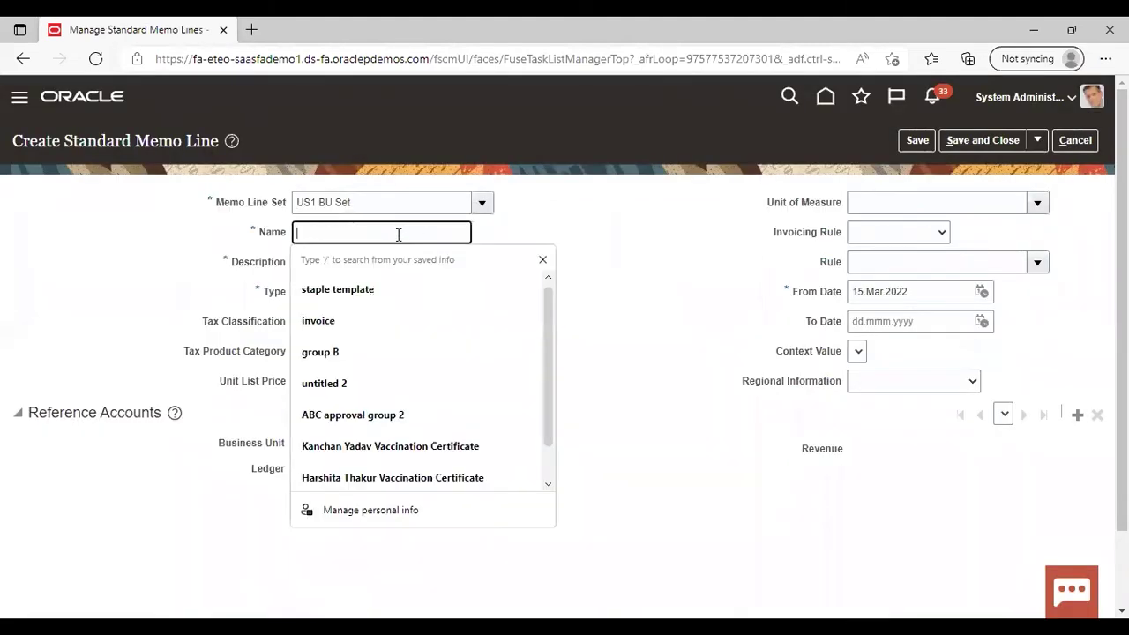
pyautogui.write('fusion ')
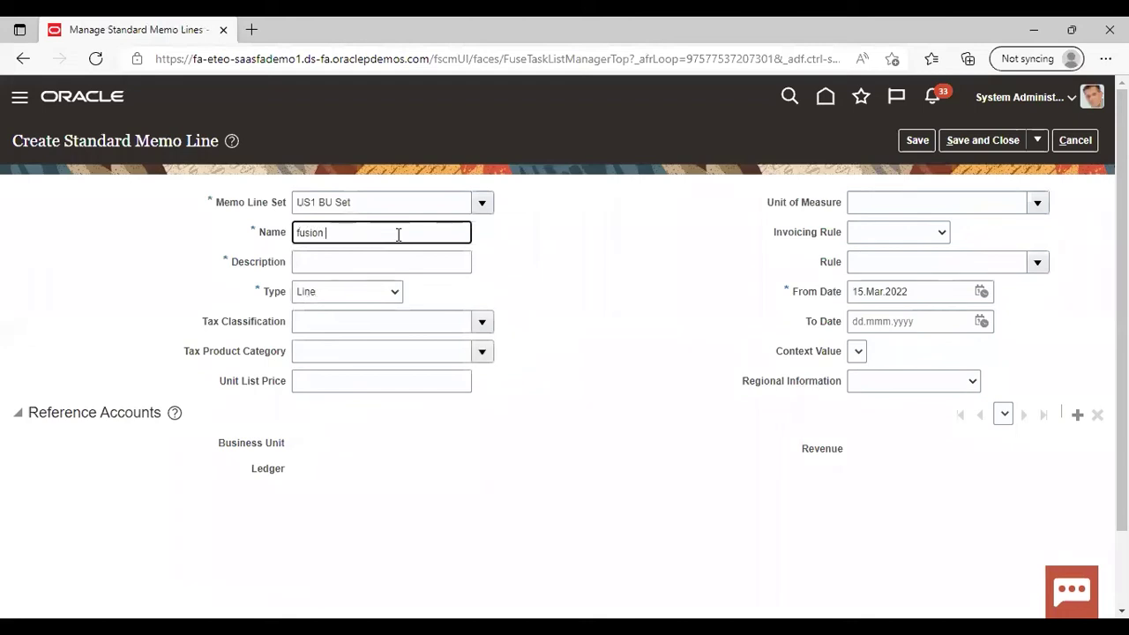
pyautogui.write('memo line')
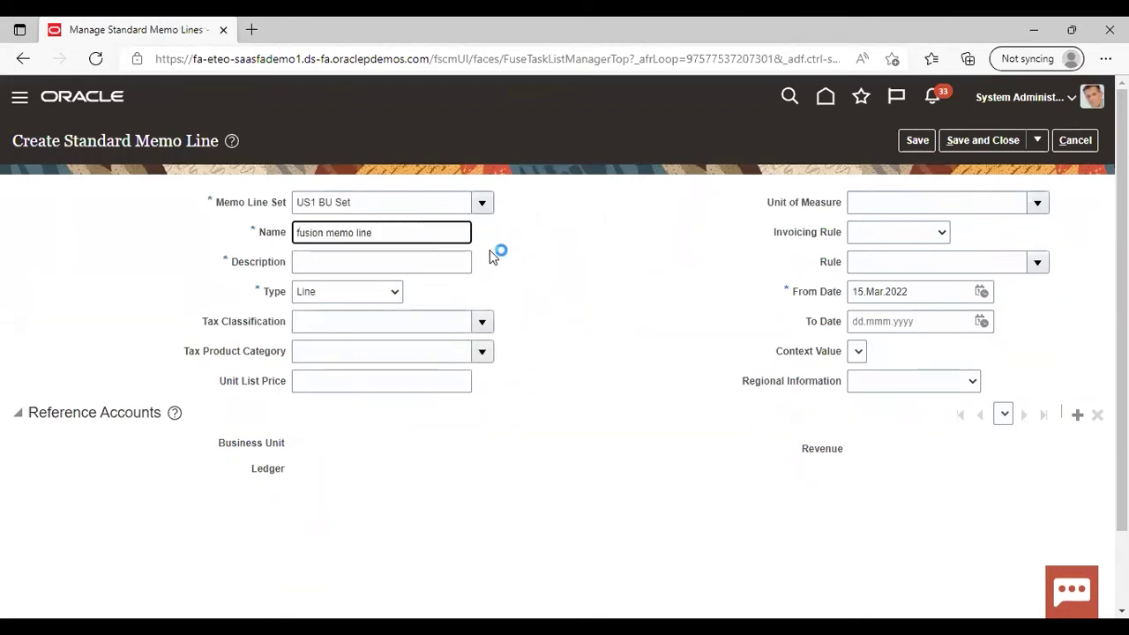
pyautogui.click(443, 259)
pyautogui.write('fusion memo line')
pyautogui.click(534, 255)
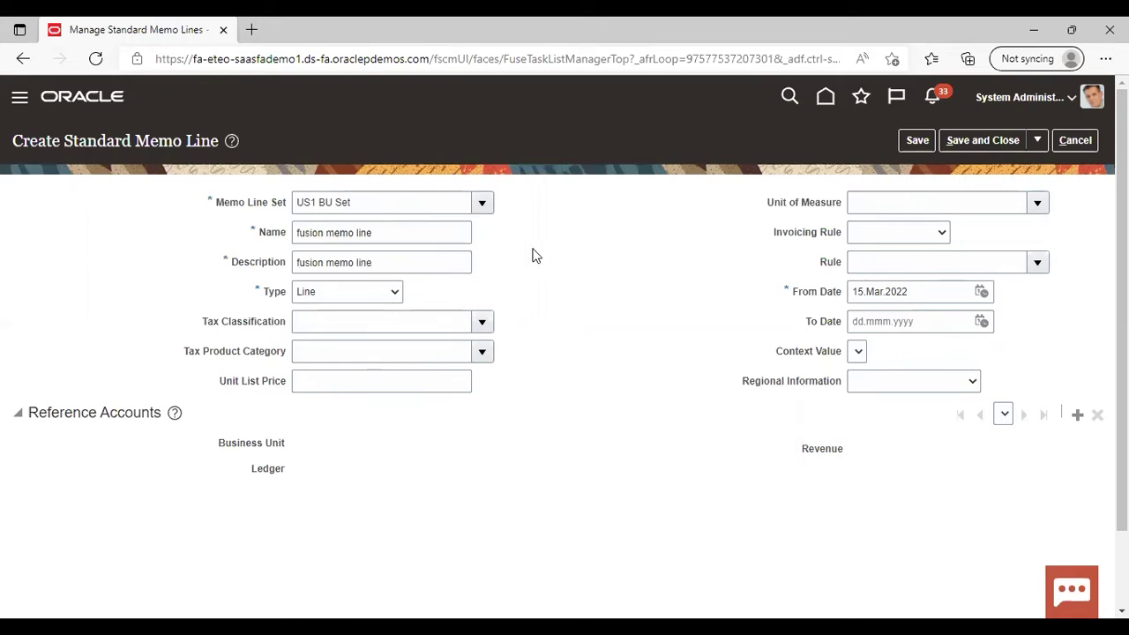
pyautogui.click(396, 291)
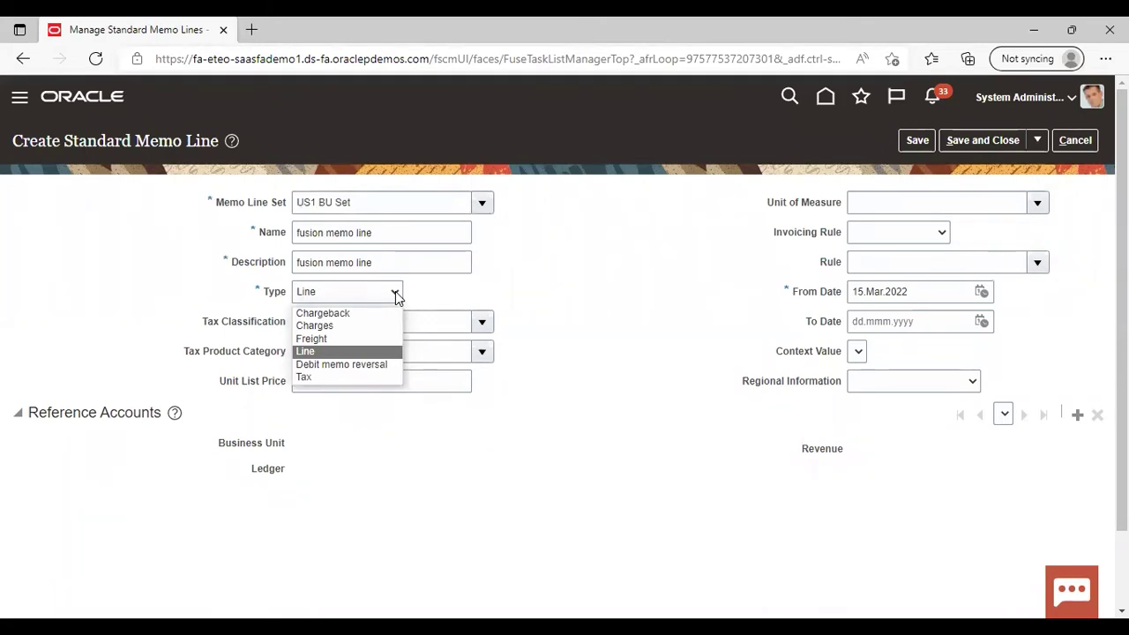
pyautogui.click(395, 291)
pyautogui.click(644, 262)
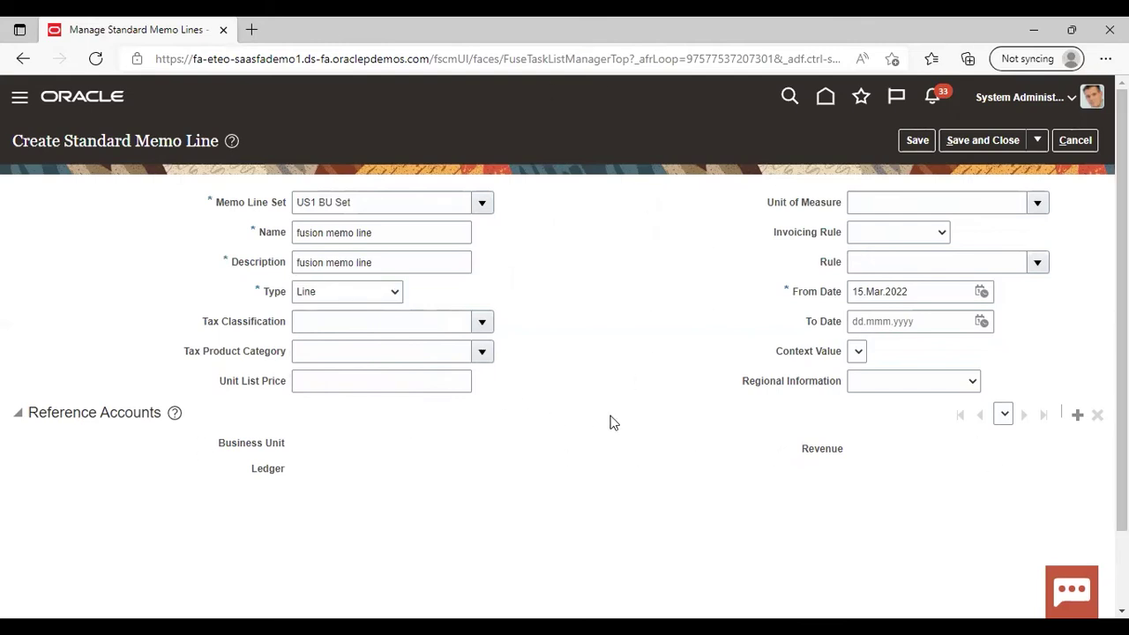
pyautogui.click(1077, 415)
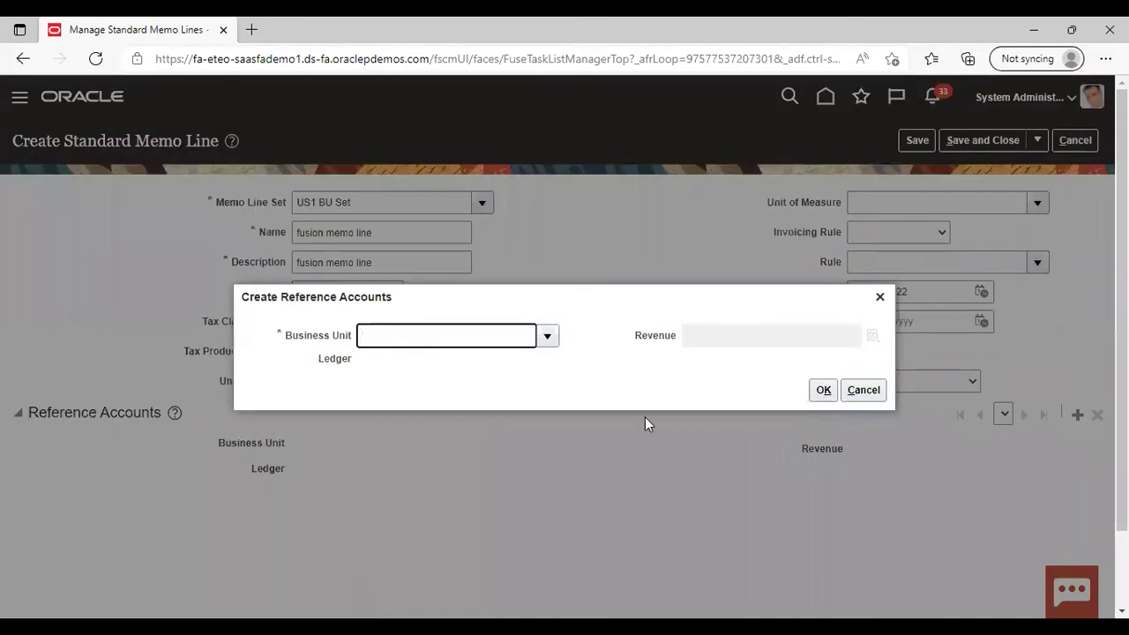
pyautogui.click(548, 336)
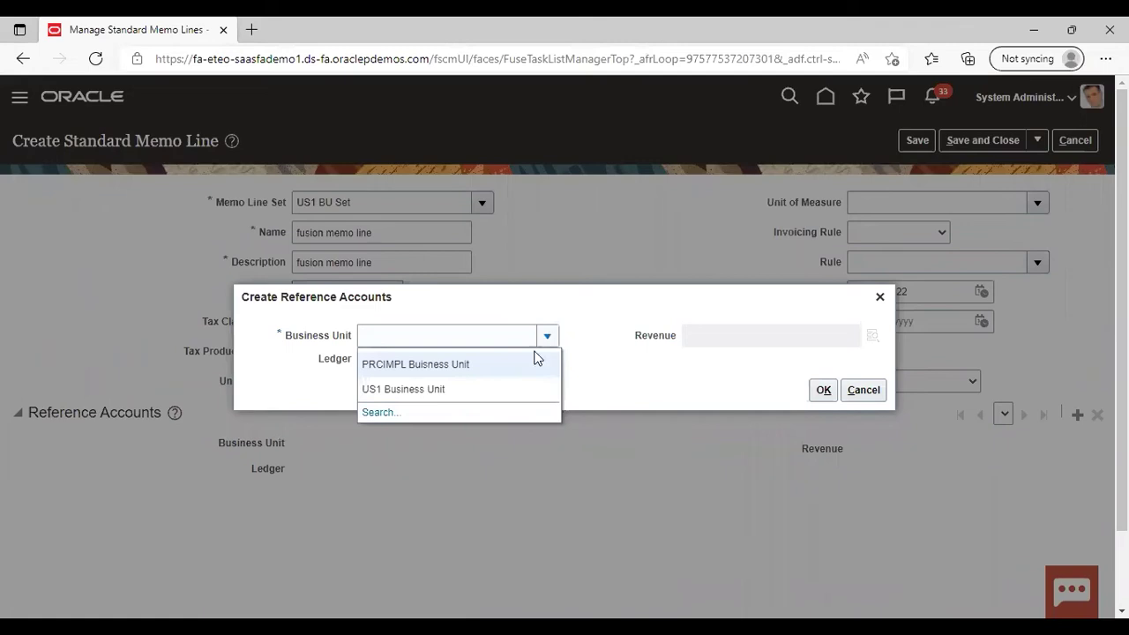
pyautogui.click(499, 389)
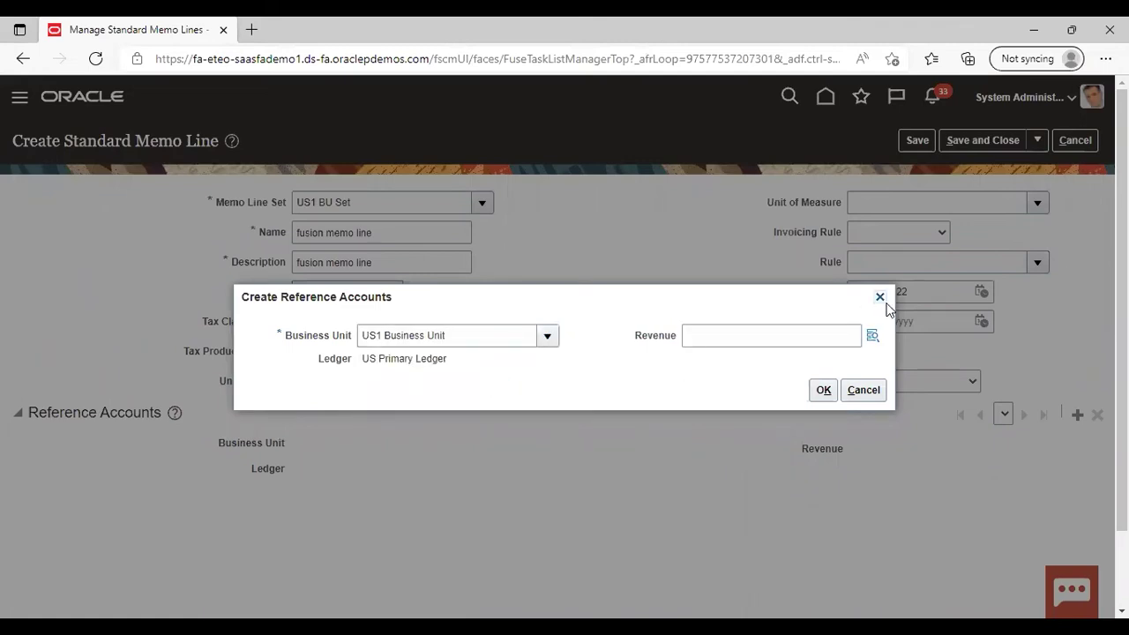
pyautogui.click(872, 336)
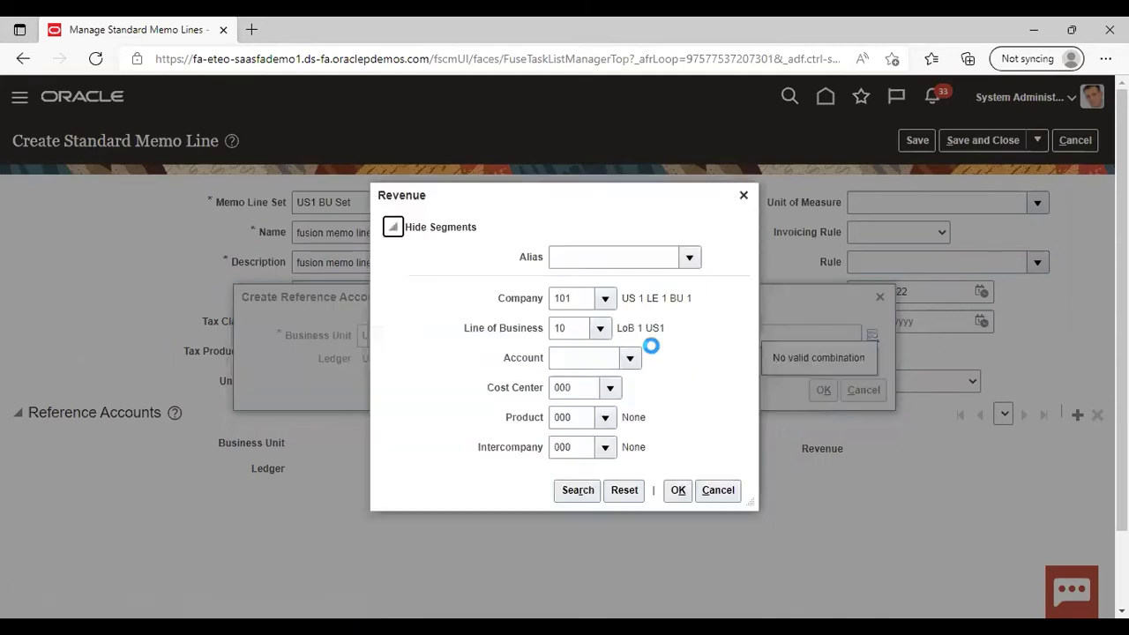
pyautogui.click(635, 359)
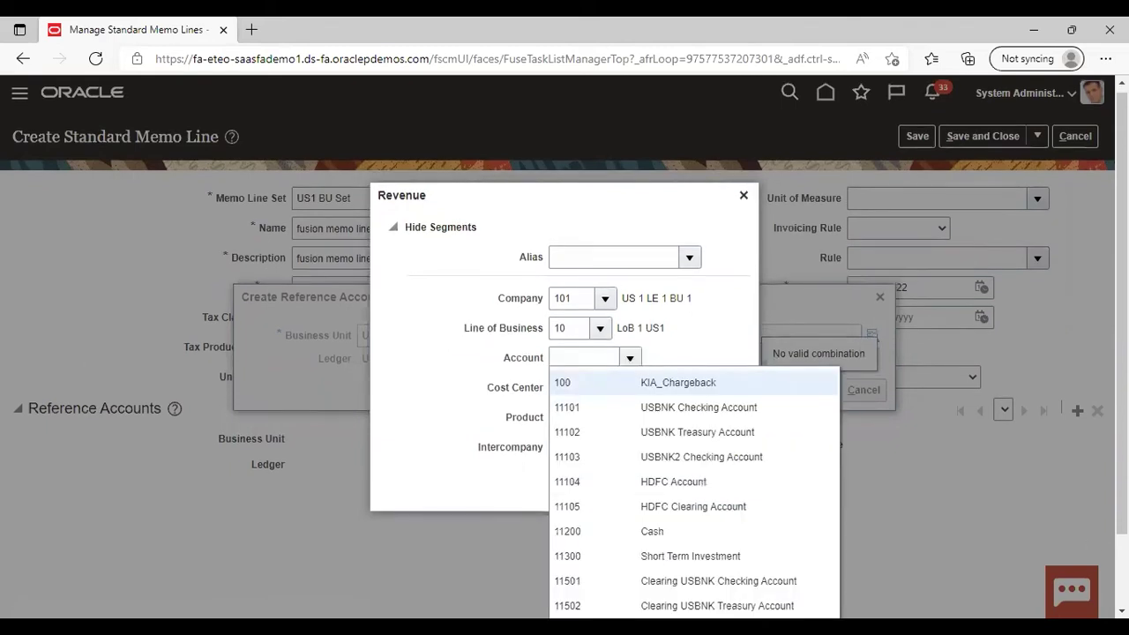
pyautogui.scroll(-1, 844, 490)
pyautogui.click(572, 544)
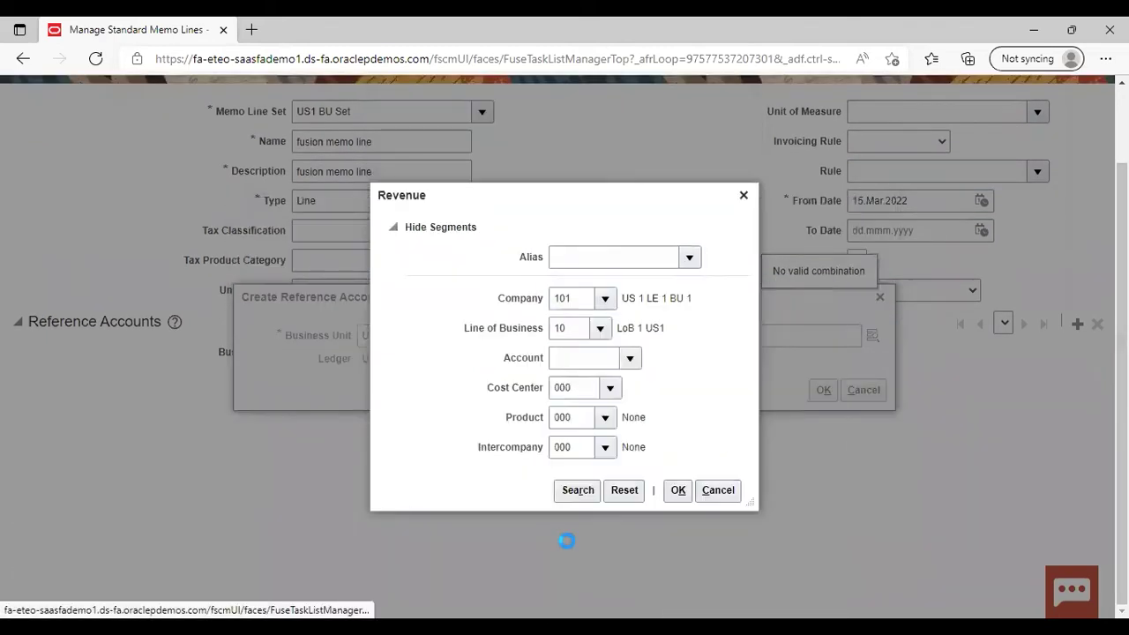
pyautogui.click(562, 355)
pyautogui.write('re')
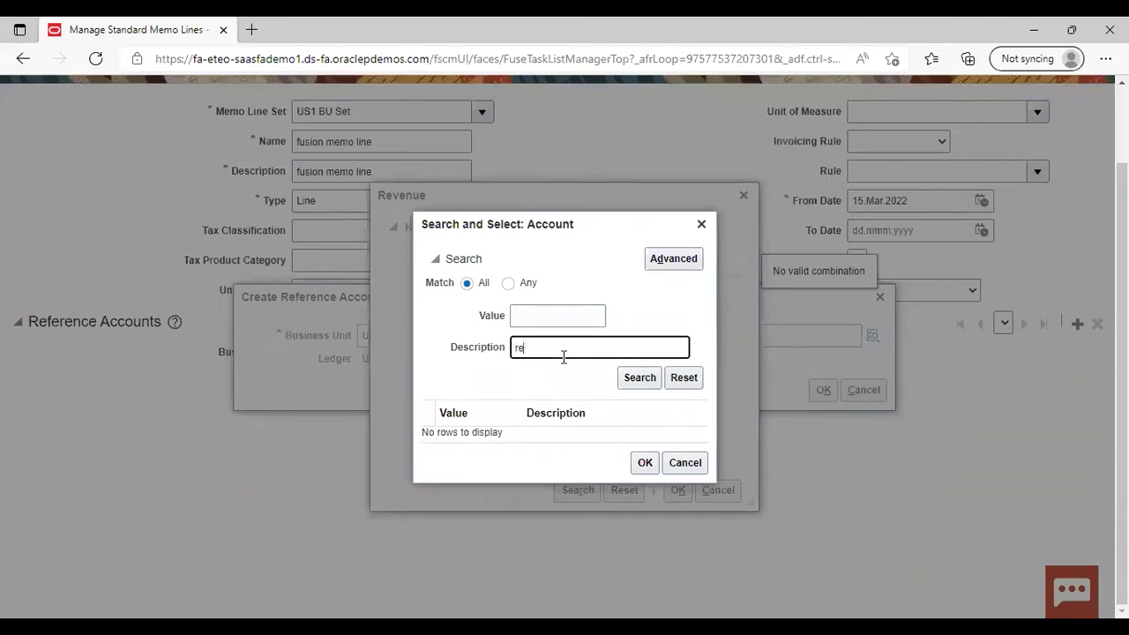
pyautogui.write('venue')
pyautogui.press('Return')
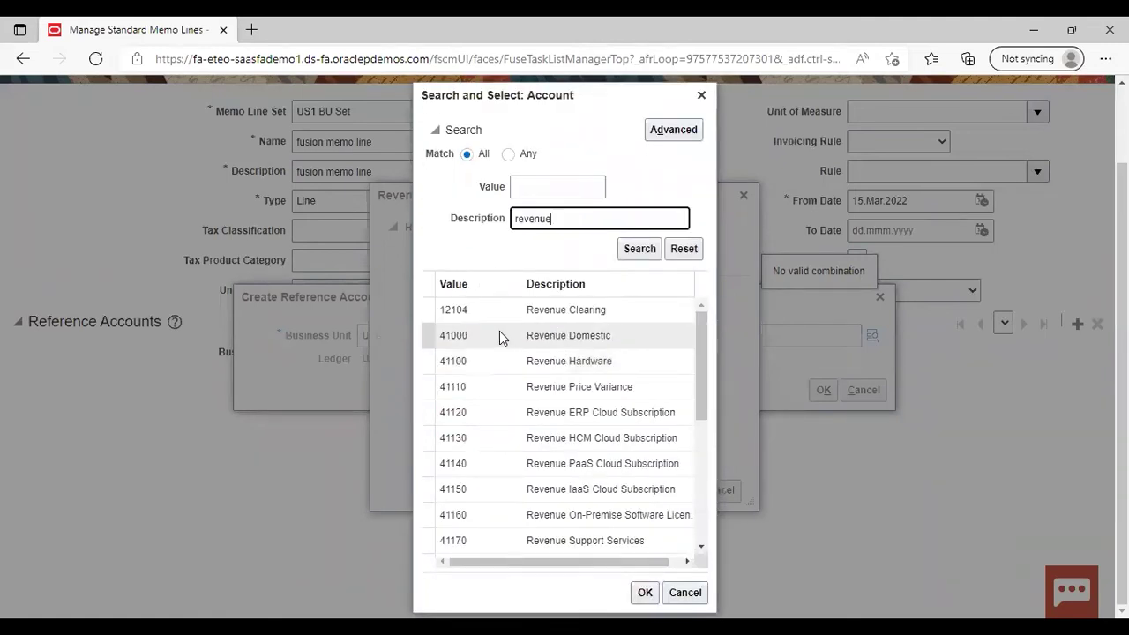
pyautogui.click(624, 336)
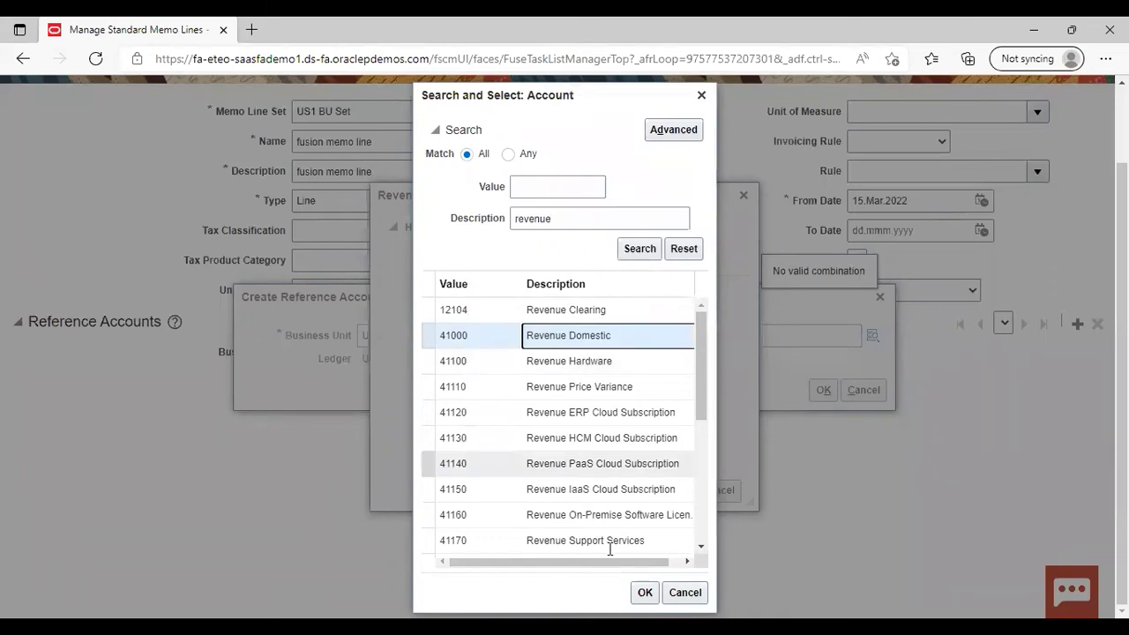
pyautogui.click(645, 592)
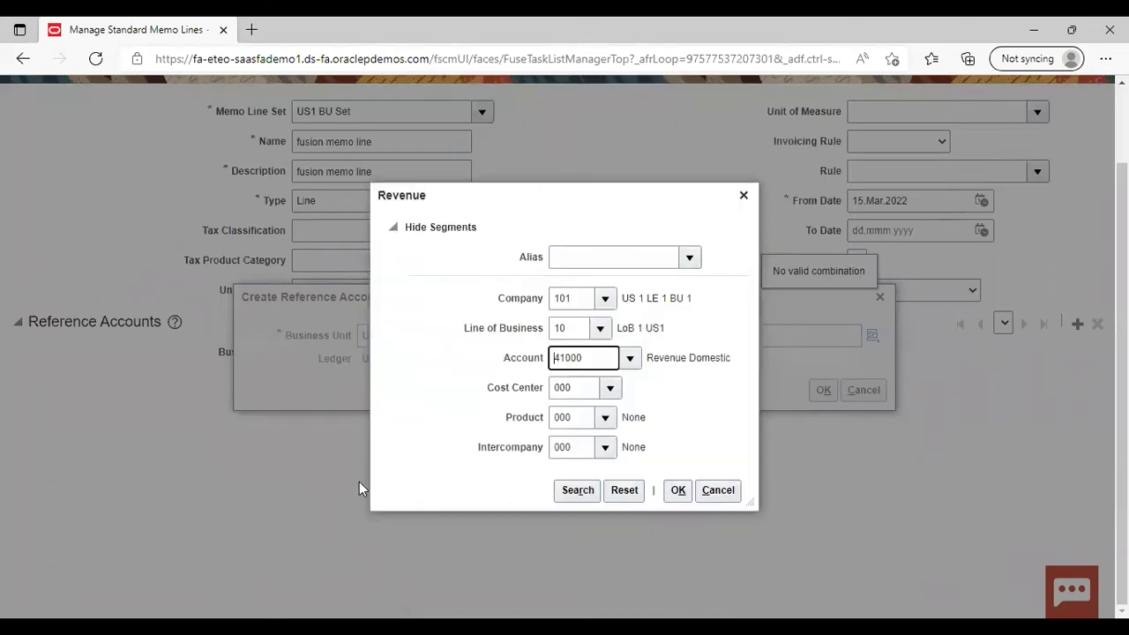
pyautogui.click(678, 492)
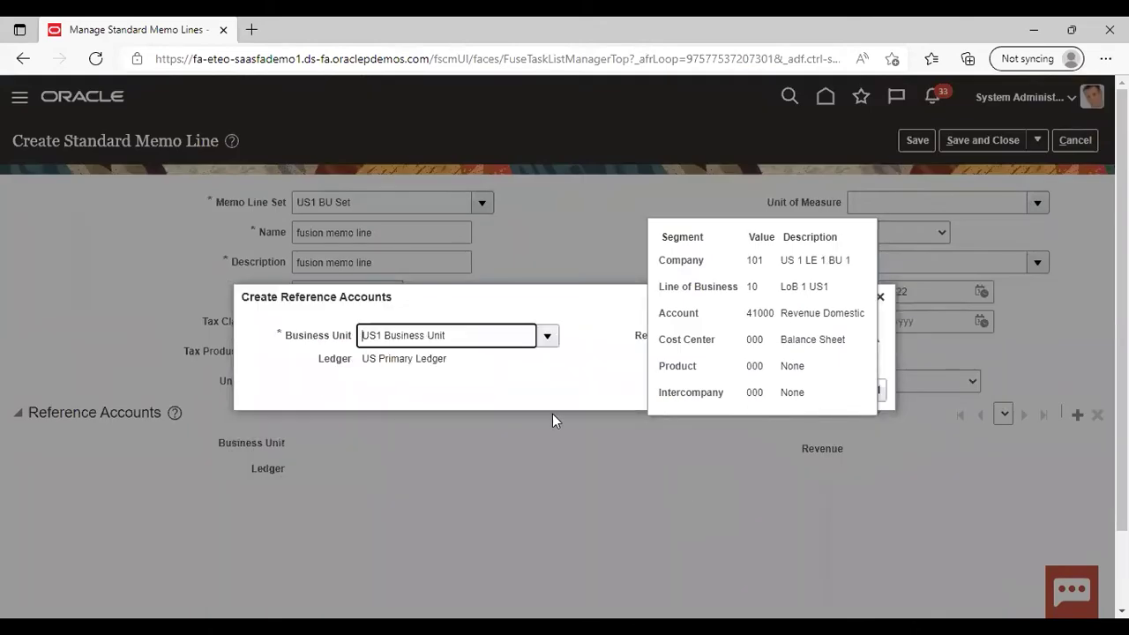
pyautogui.click(600, 321)
# Step: Confirm the reference account, then save and close the 'fusion memo line' memo line
pyautogui.click(824, 392)
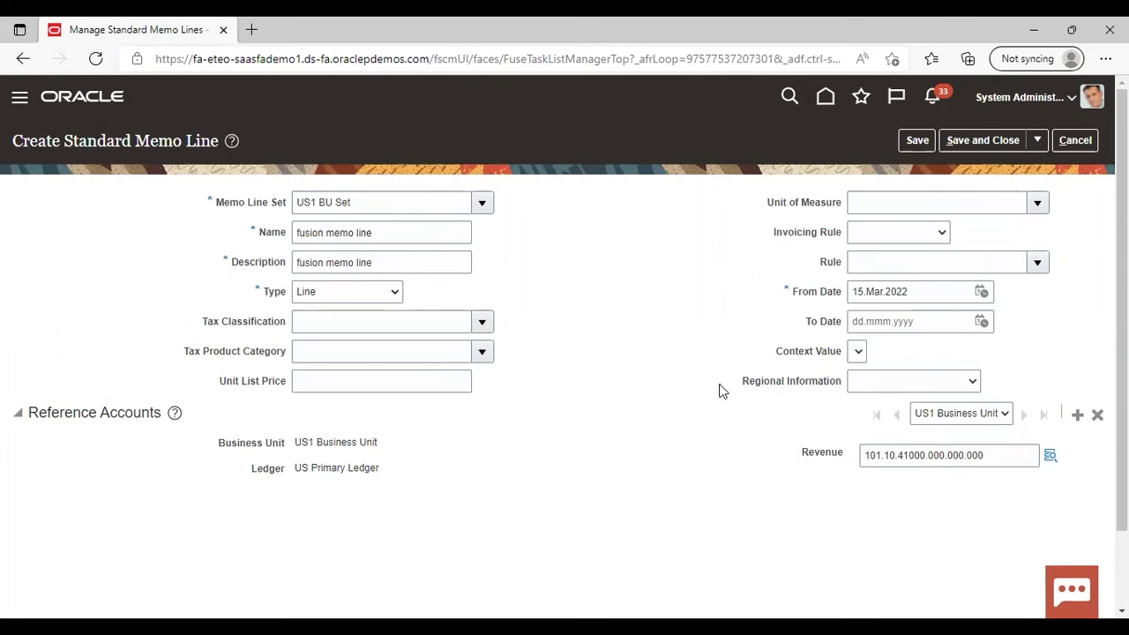
pyautogui.click(972, 147)
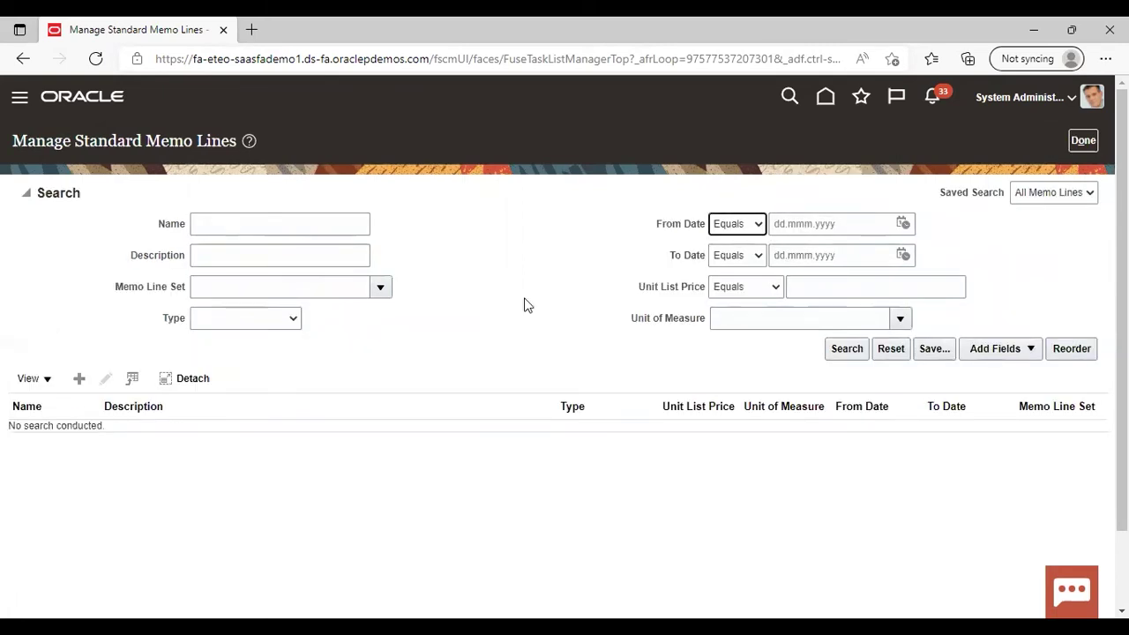
# Step: Filter the implementation project tasks by 'rec% act%' and go to Manage Receivables Activities
pyautogui.click(1074, 141)
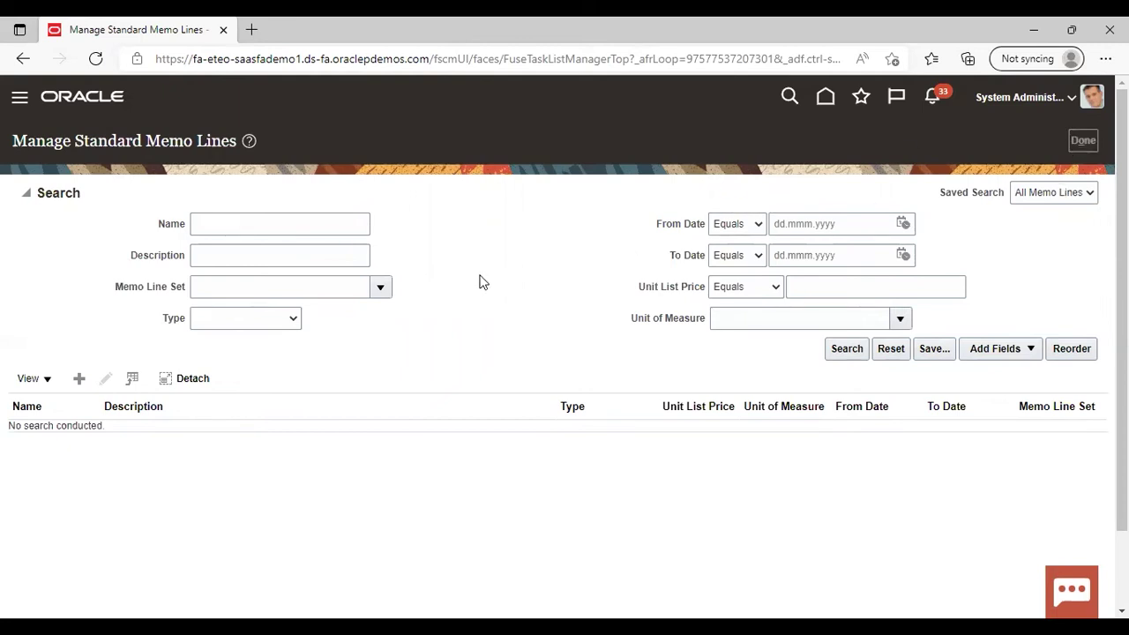
pyautogui.click(142, 364)
pyautogui.press('BackSpace')
pyautogui.press('BackSpace')
pyautogui.press('BackSpace')
pyautogui.press('BackSpace')
pyautogui.press('BackSpace')
pyautogui.press('BackSpace')
pyautogui.press('BackSpace')
pyautogui.press('BackSpace')
pyautogui.press('BackSpace')
pyautogui.write('rec% act%')
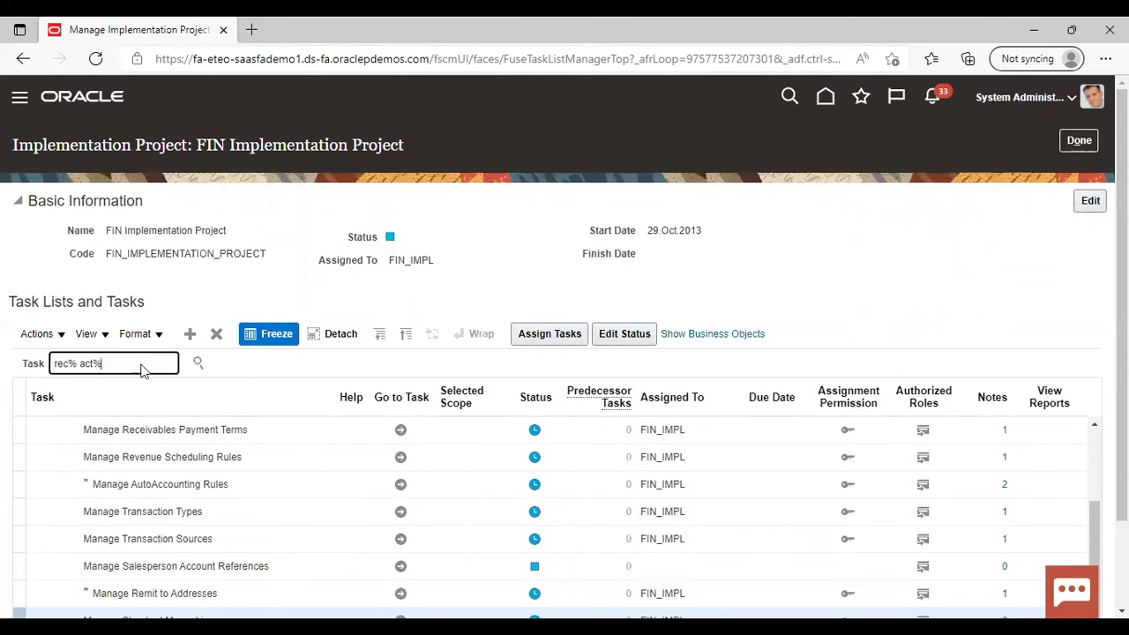
pyautogui.press('Return')
pyautogui.click(109, 416)
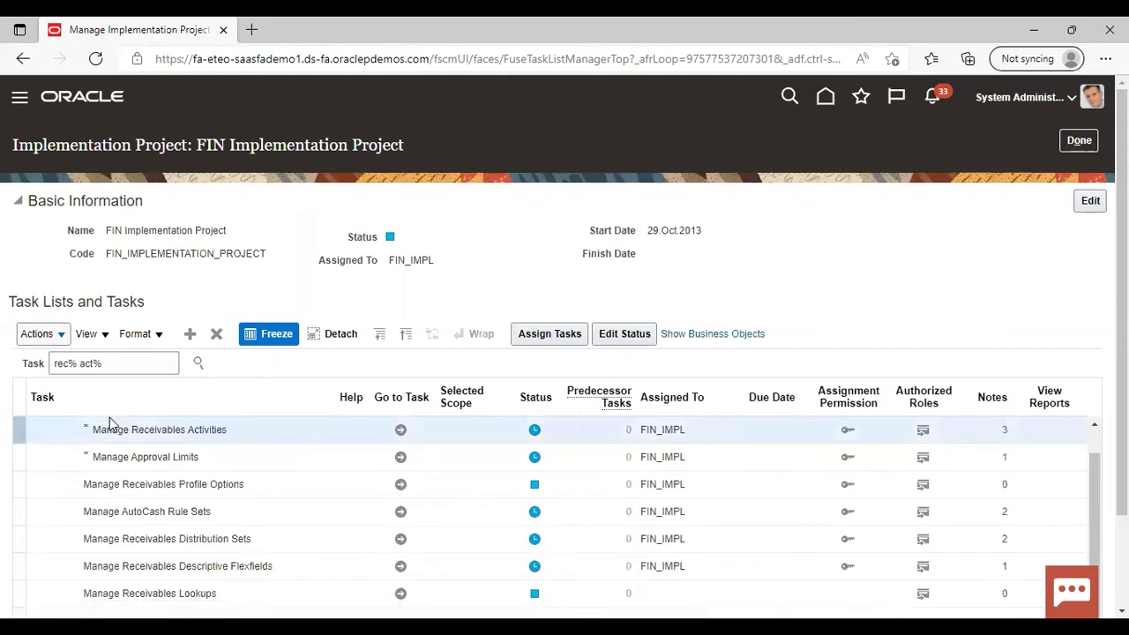
pyautogui.click(400, 431)
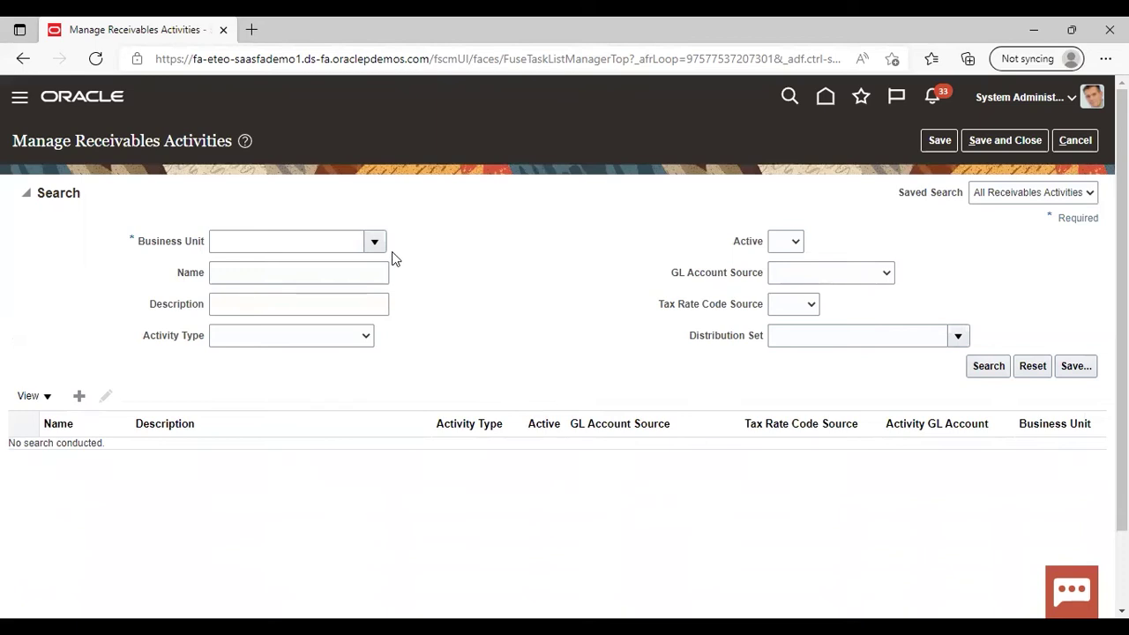
# Step: Set the search Business Unit to US1 Business Unit
pyautogui.click(374, 242)
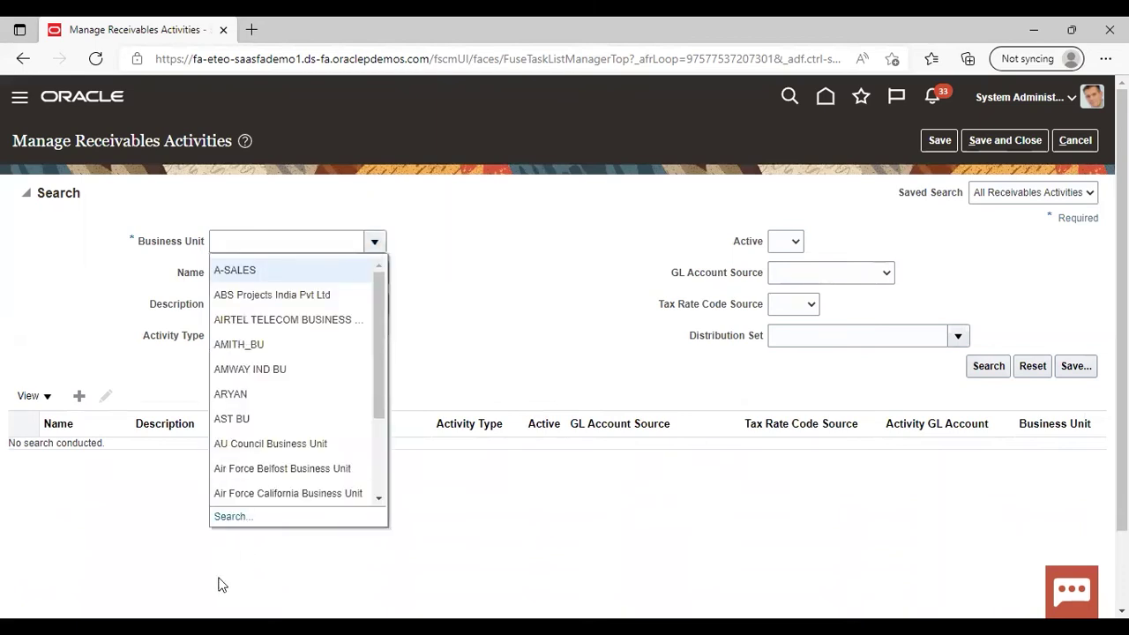
pyautogui.click(232, 517)
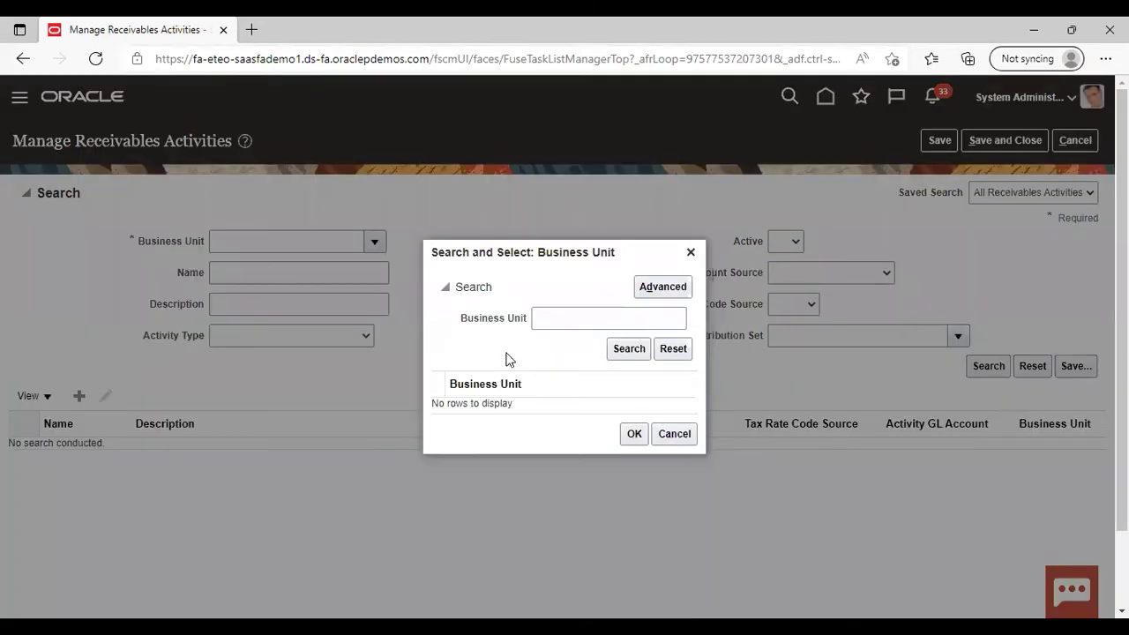
pyautogui.click(582, 317)
pyautogui.write('us1')
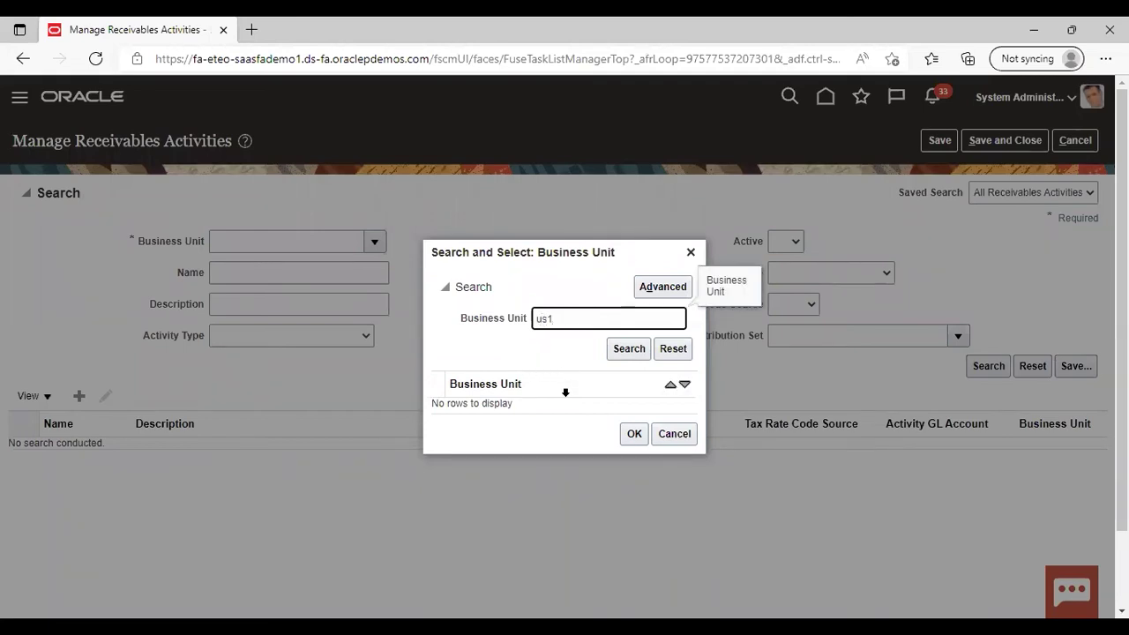
pyautogui.click(628, 350)
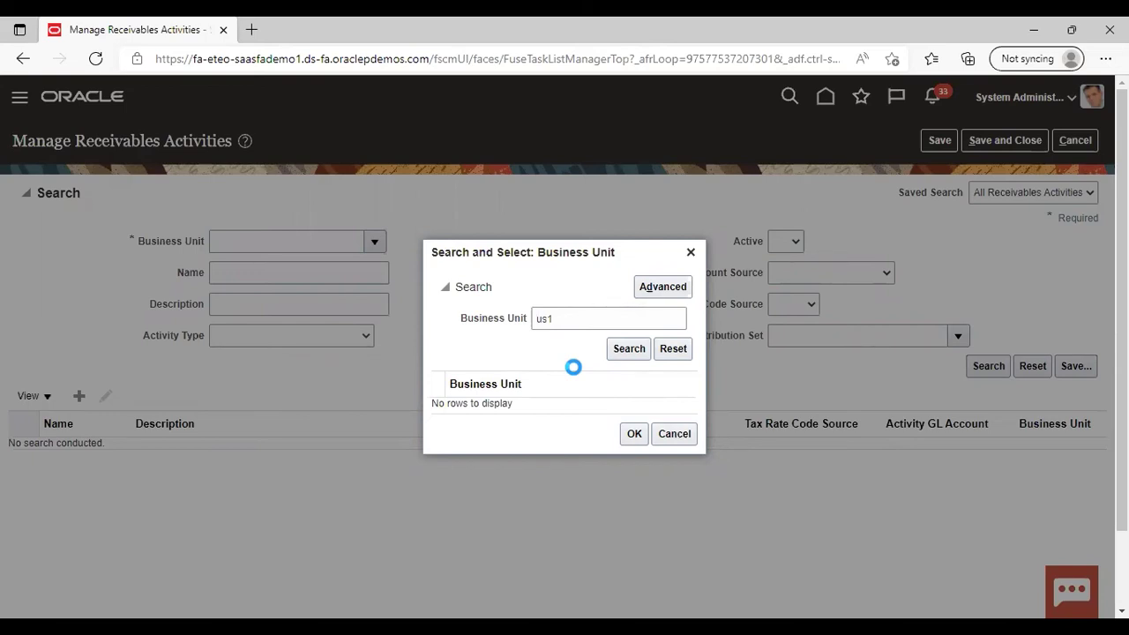
pyautogui.click(690, 253)
pyautogui.write('us1')
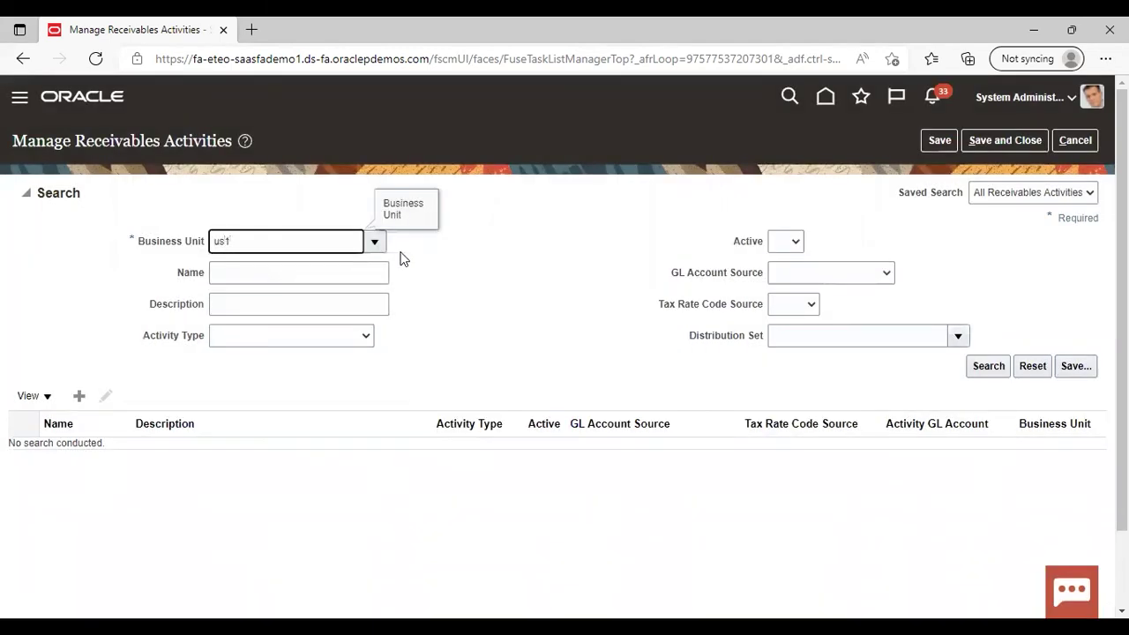
pyautogui.press('Tab')
pyautogui.click(587, 391)
pyautogui.click(634, 453)
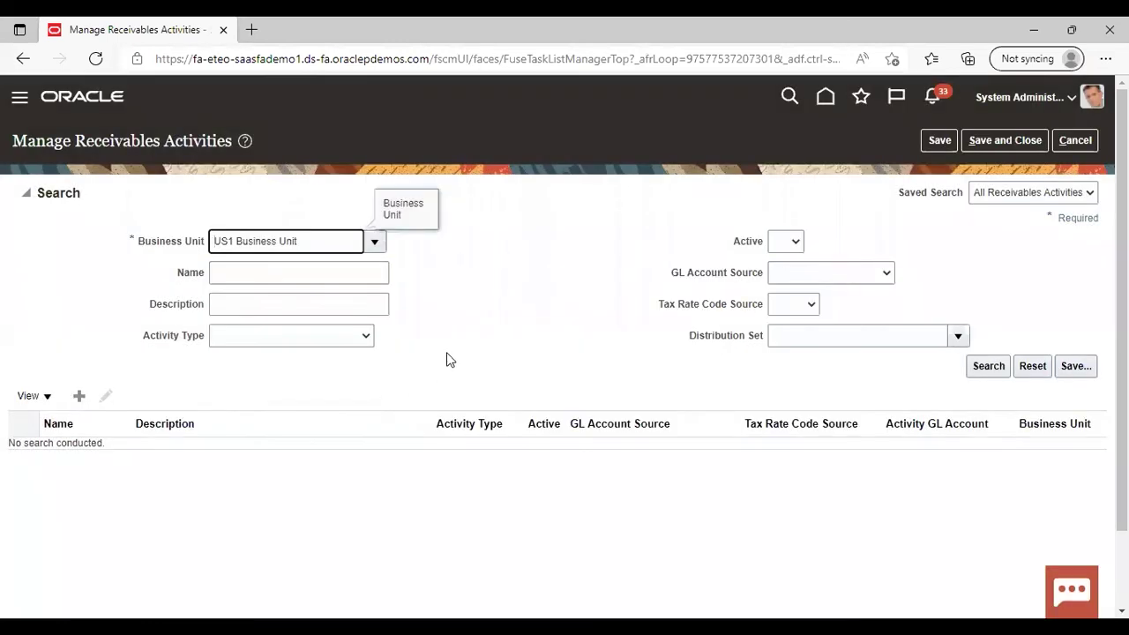
# Step: Search and browse the existing US1 receivables activities
pyautogui.click(991, 372)
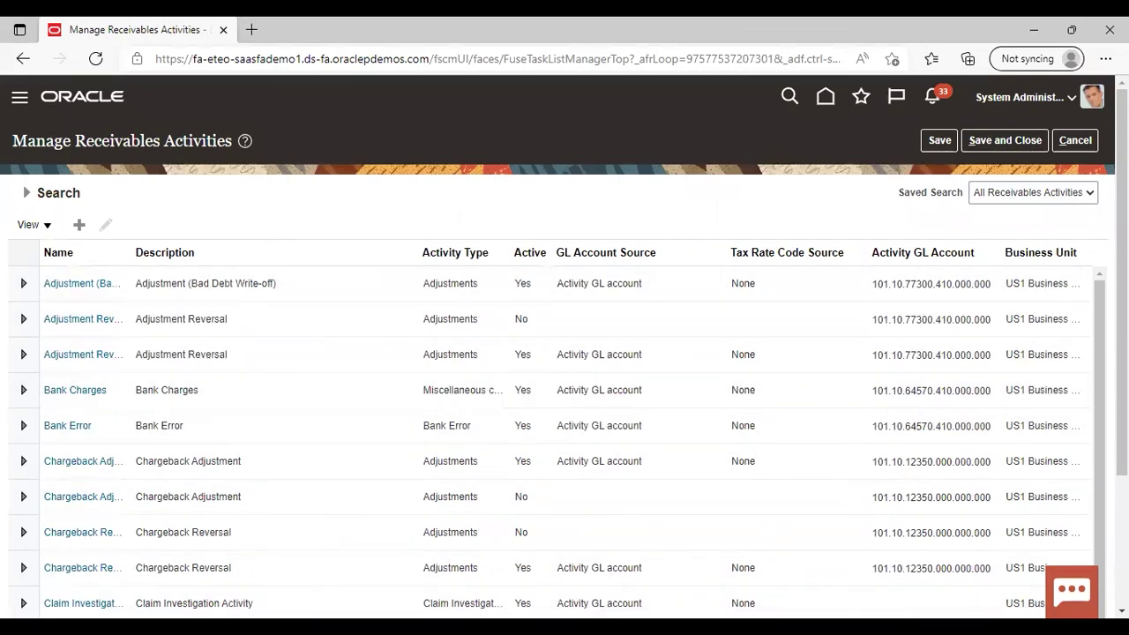
pyautogui.scroll(-2, 1062, 461)
pyautogui.scroll(-1, 568, 347)
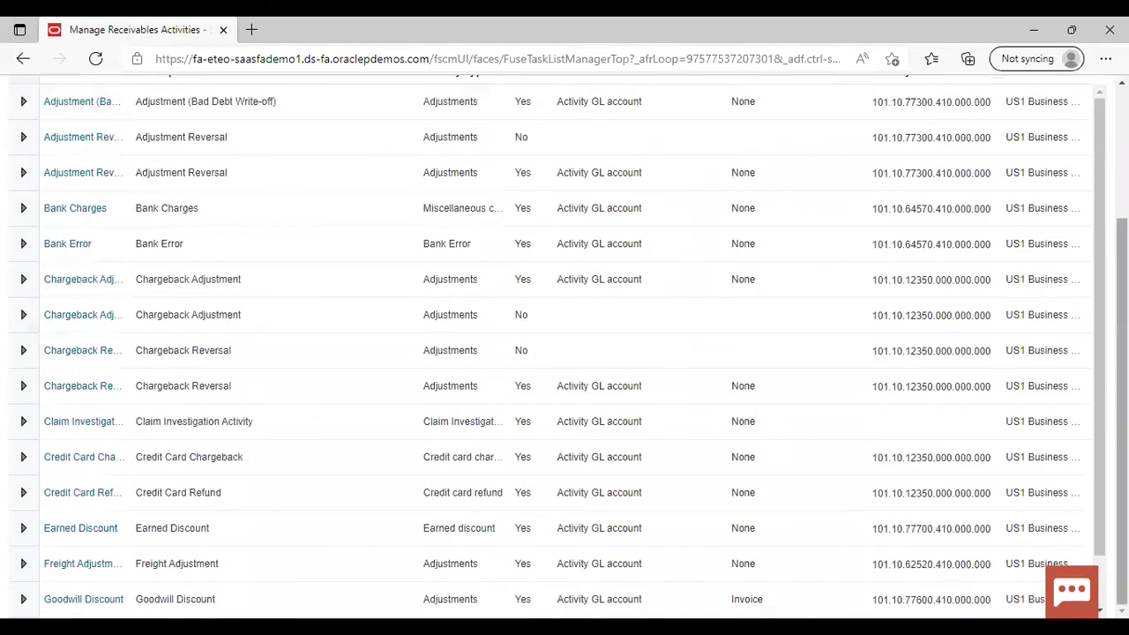
pyautogui.scroll(3, 564, 344)
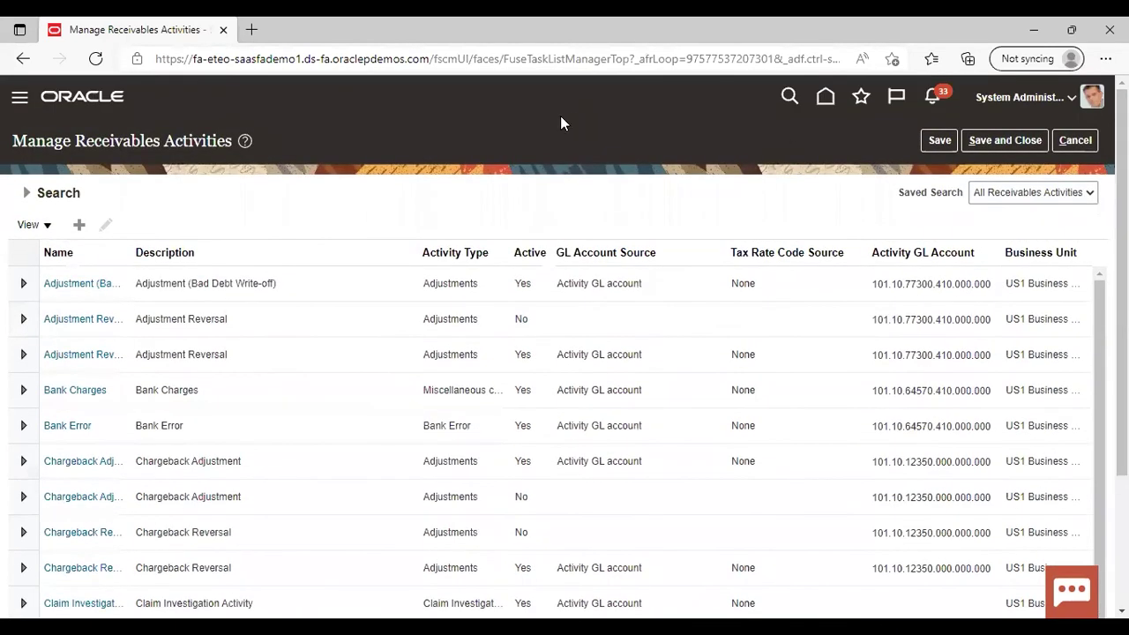
# Step: Add a new receivables activity for US1 Business Unit named 'misc Rev'
pyautogui.click(80, 224)
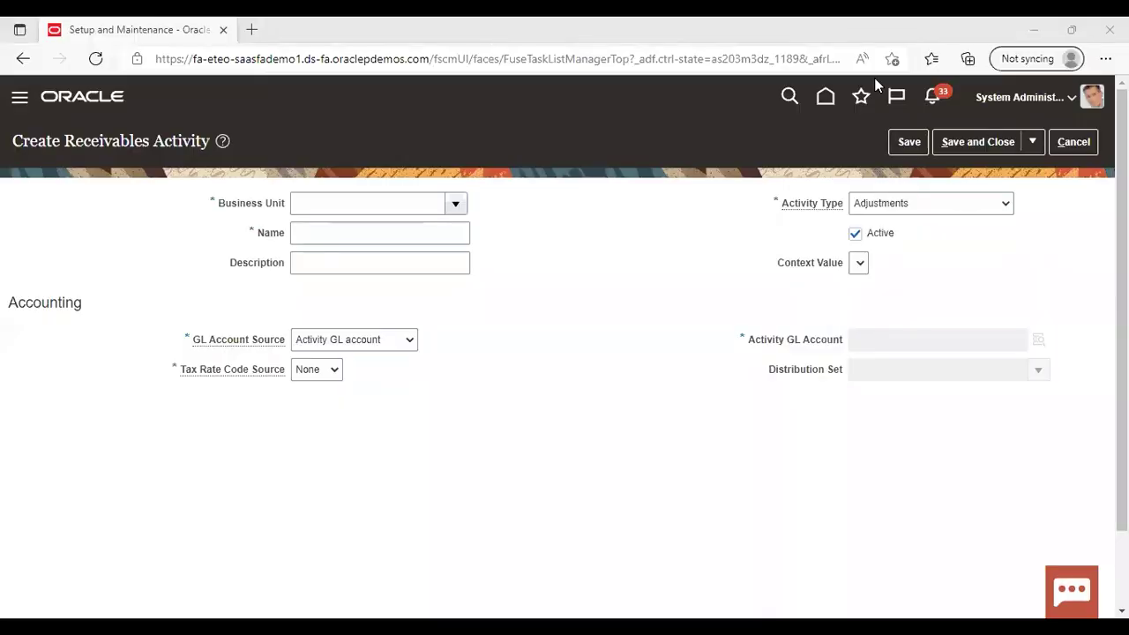
pyautogui.click(411, 198)
pyautogui.write('us1')
pyautogui.press('Tab')
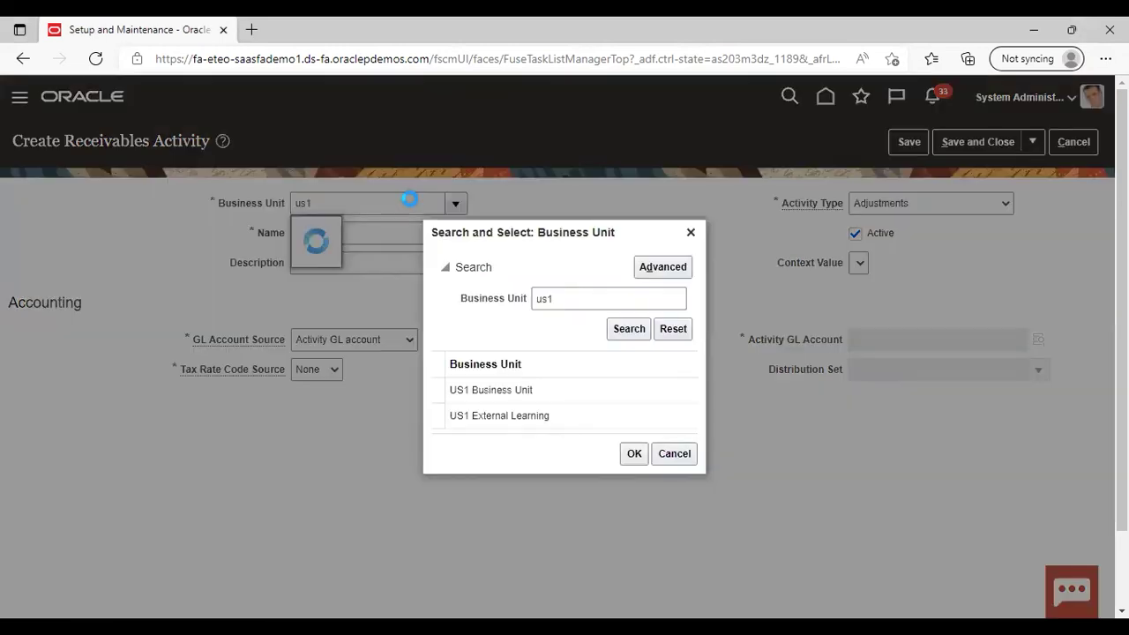
pyautogui.click(563, 394)
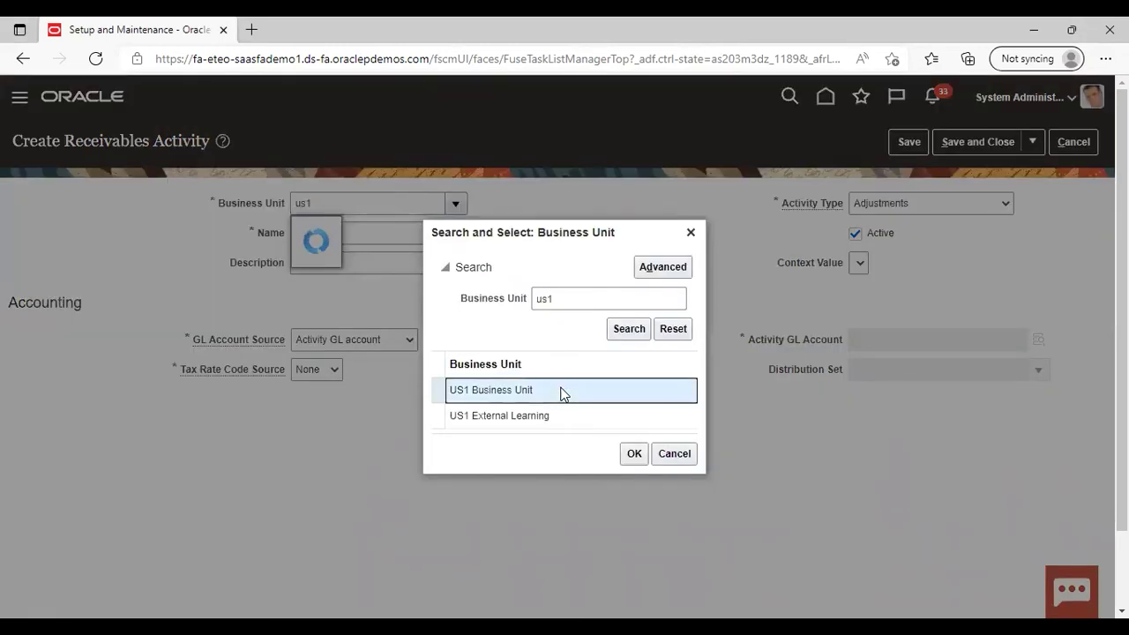
pyautogui.click(632, 454)
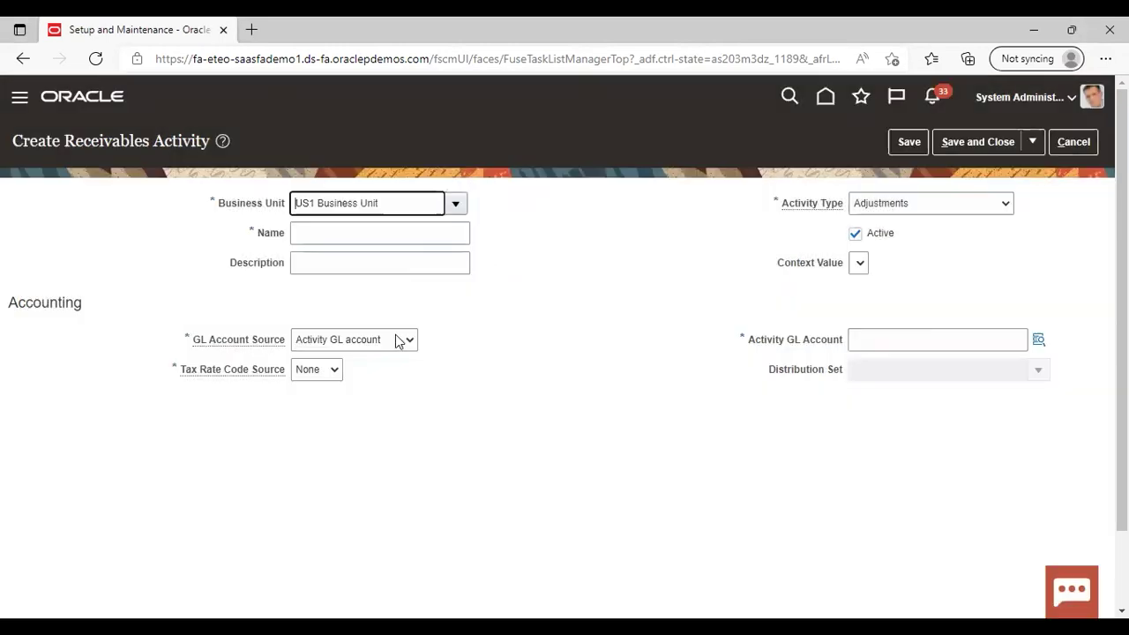
pyautogui.click(396, 232)
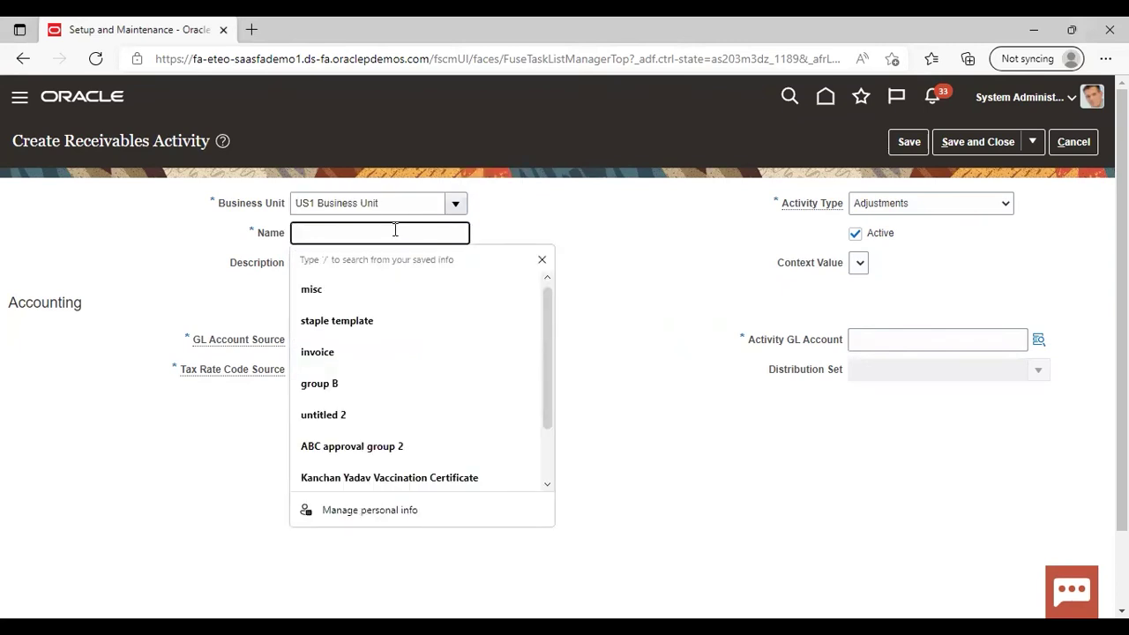
pyautogui.write('misc')
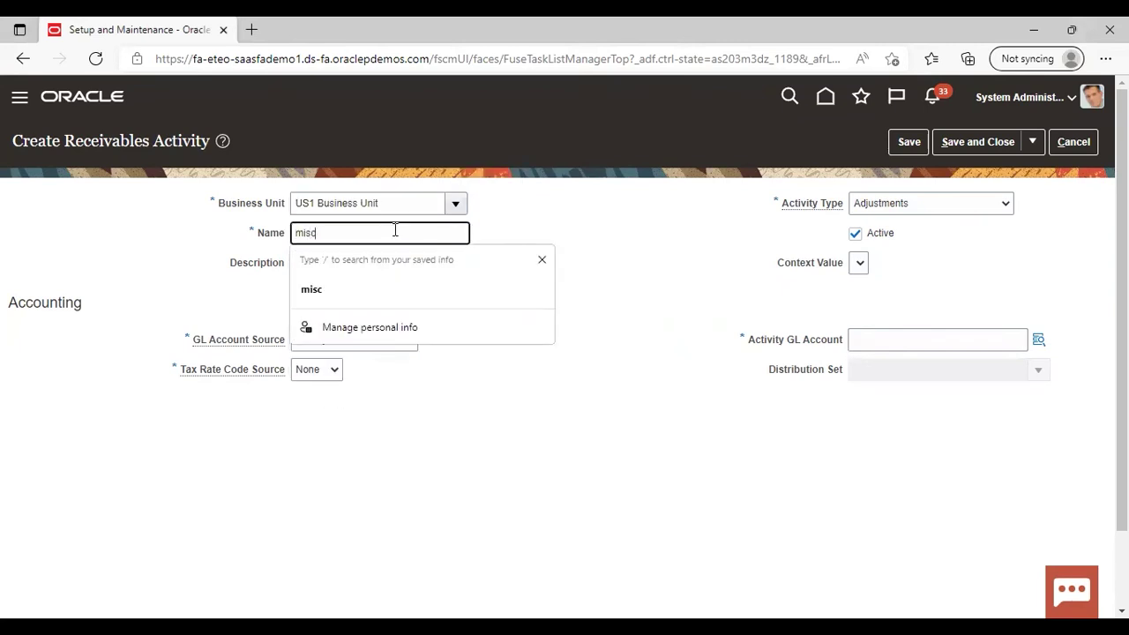
pyautogui.write(' Rev')
pyautogui.click(484, 259)
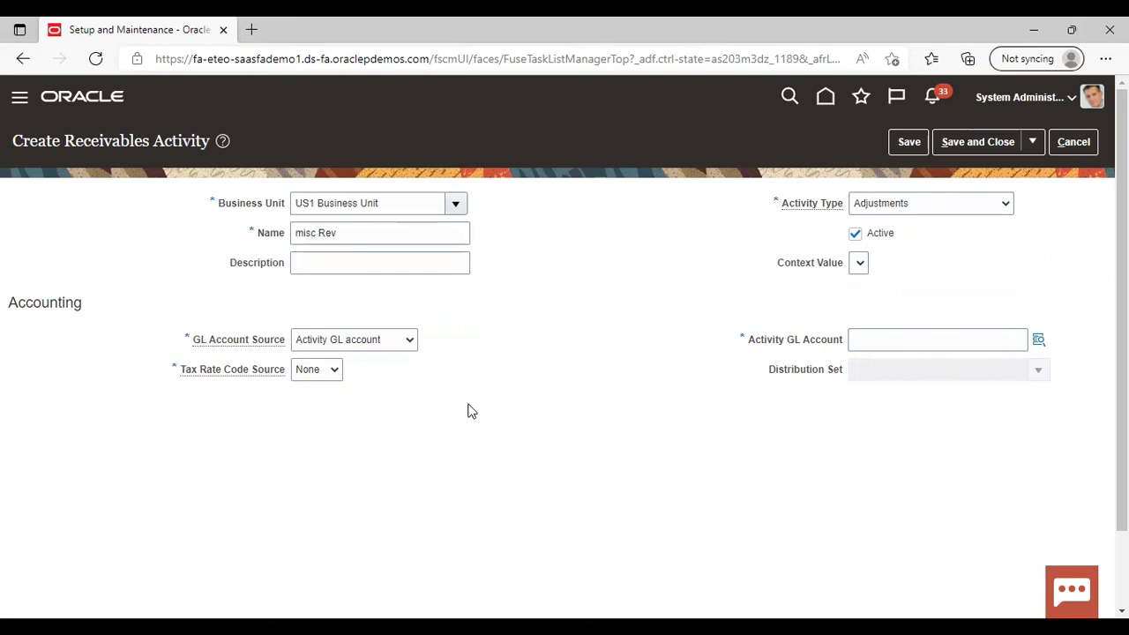
# Step: Set Activity Type to Miscellaneous cash and Tax Rate Code Source to None
pyautogui.click(999, 202)
pyautogui.click(925, 328)
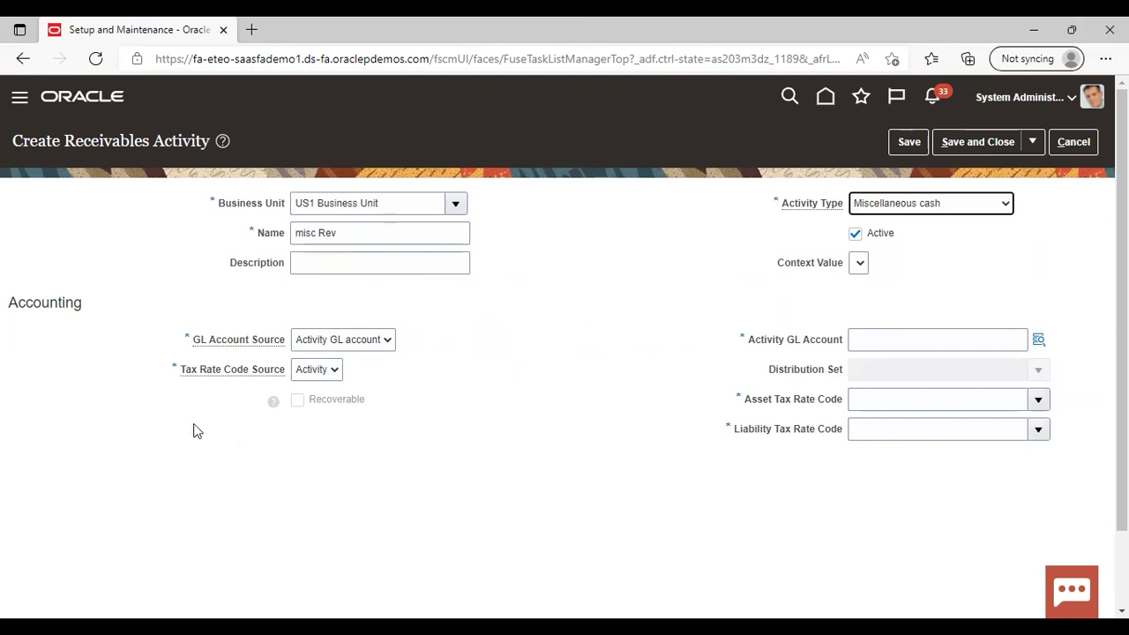
pyautogui.click(338, 377)
pyautogui.click(327, 403)
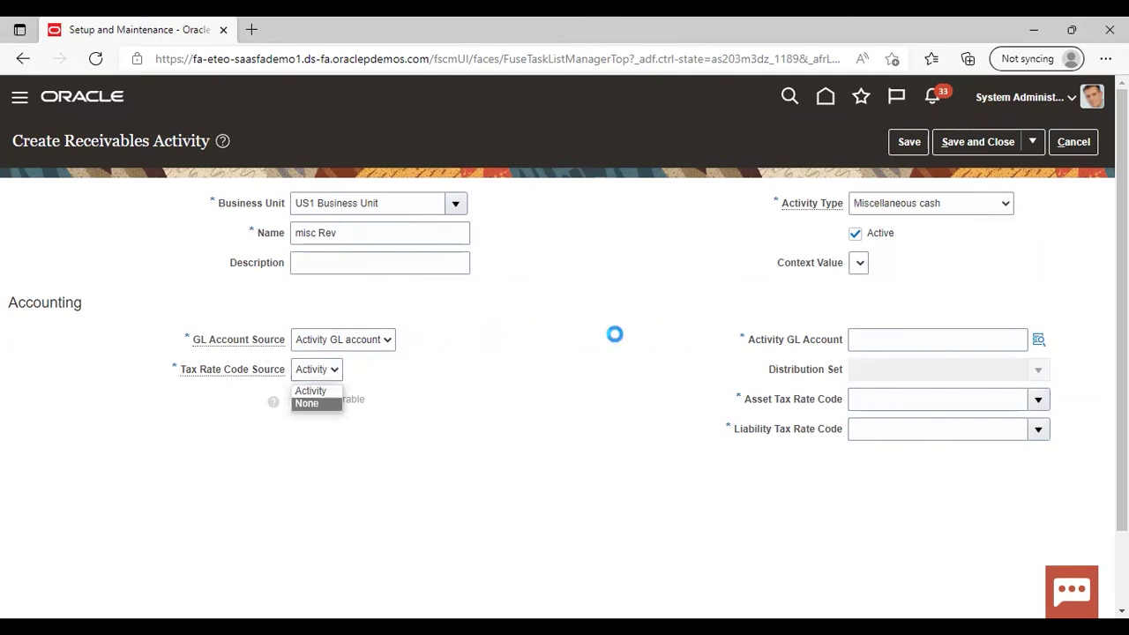
pyautogui.click(1038, 340)
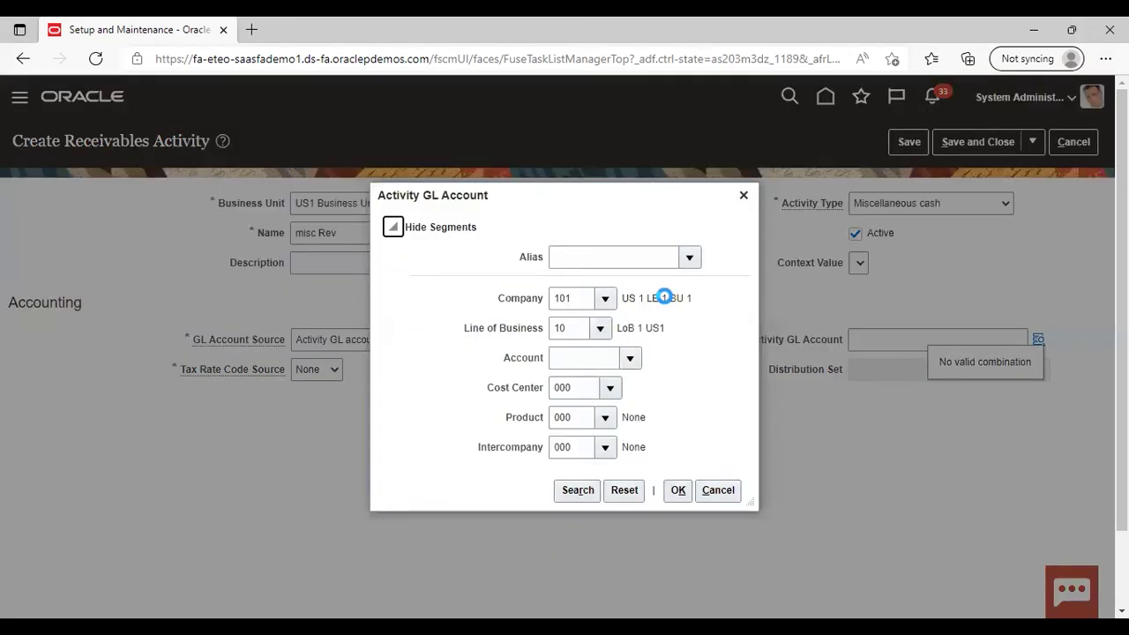
# Step: Pick GL account 47000 Revenue Miscellaneous via a description search for 'mi'
pyautogui.click(632, 357)
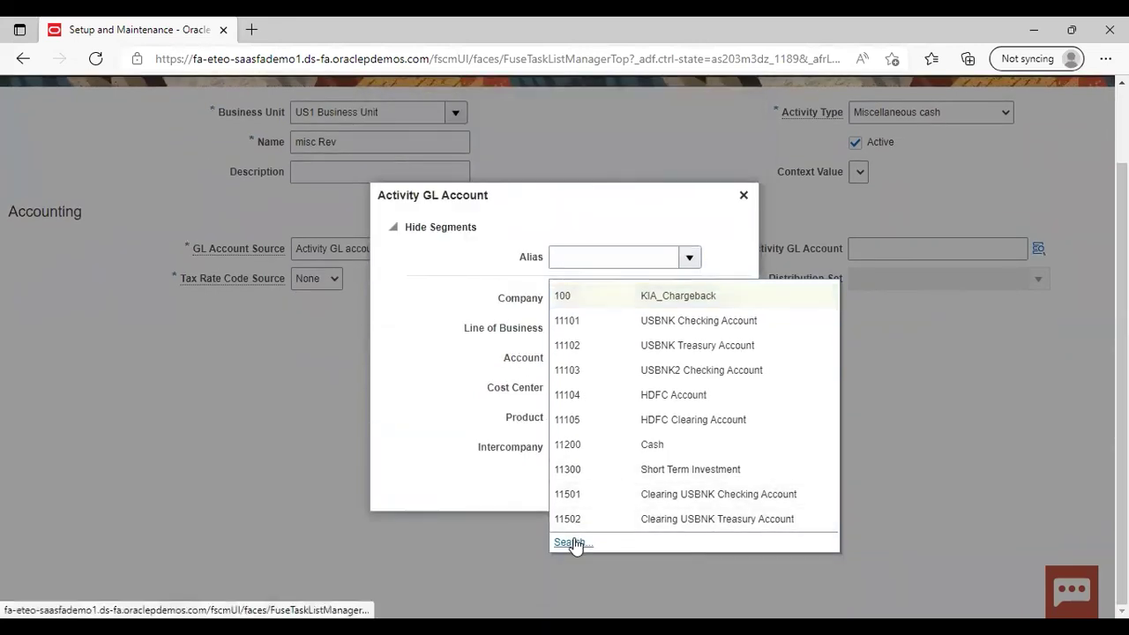
pyautogui.click(574, 541)
pyautogui.click(670, 261)
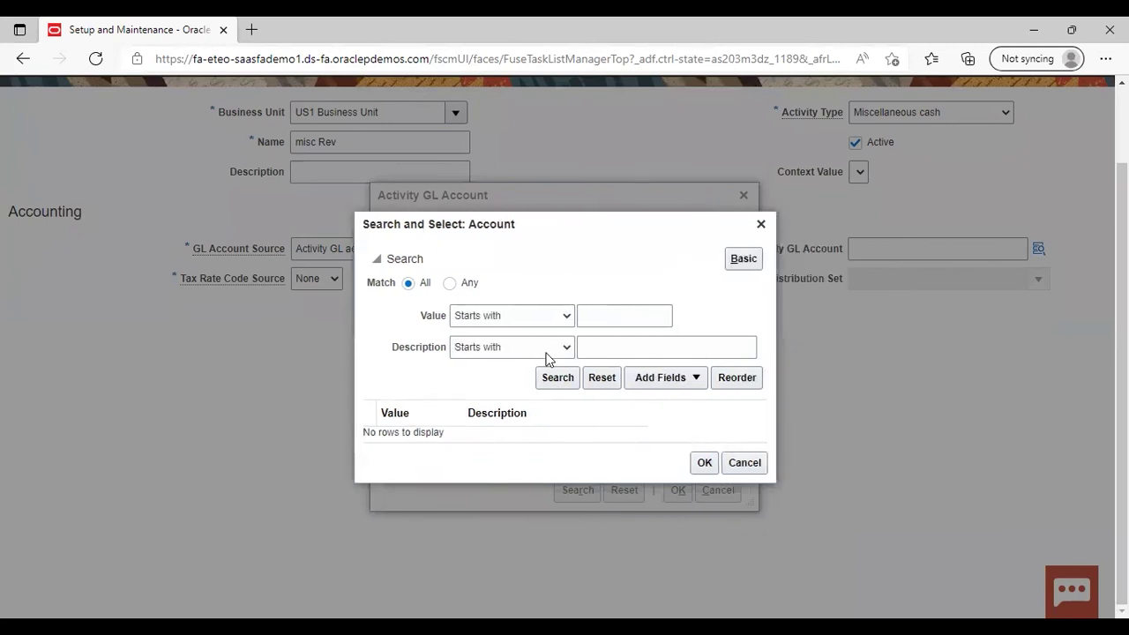
pyautogui.click(546, 351)
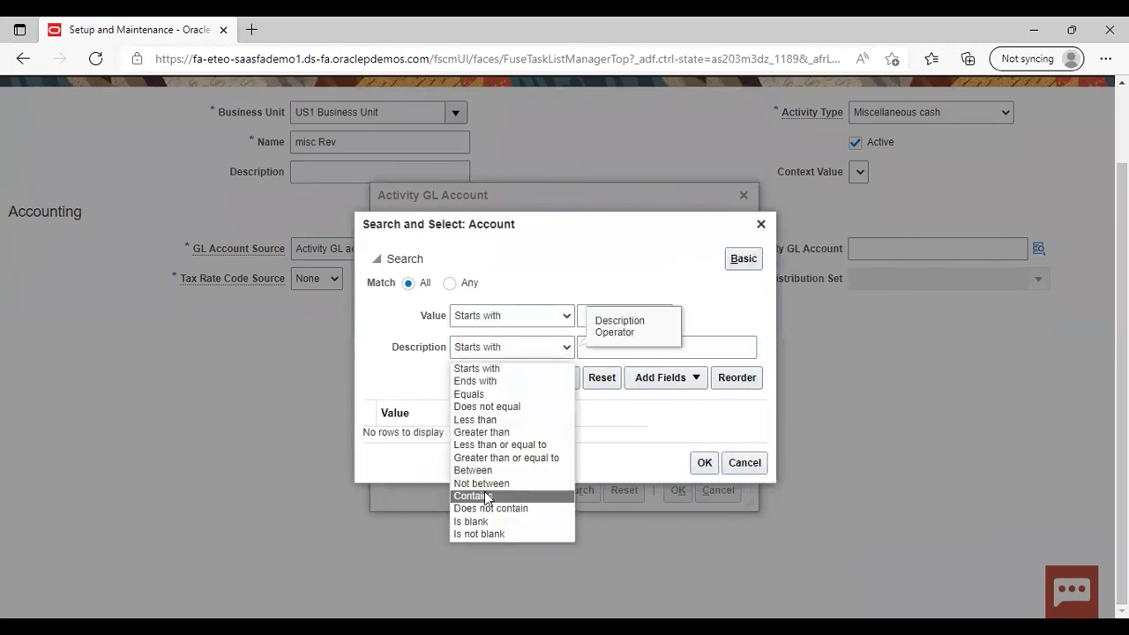
pyautogui.click(484, 496)
pyautogui.click(715, 342)
pyautogui.write('misc')
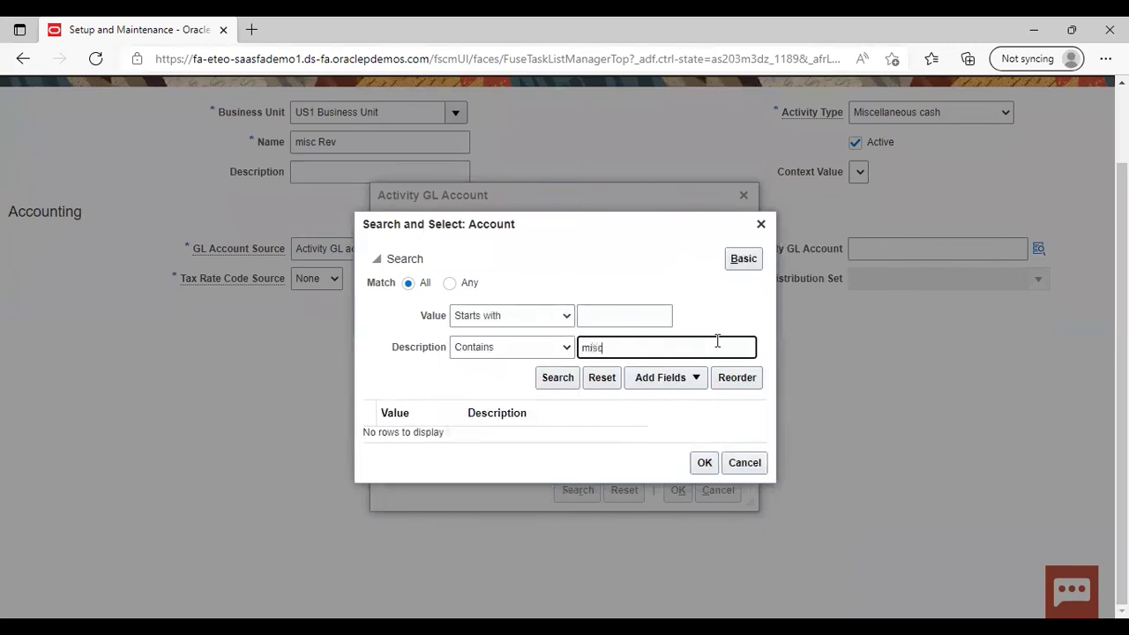
pyautogui.press('Return')
pyautogui.click(675, 395)
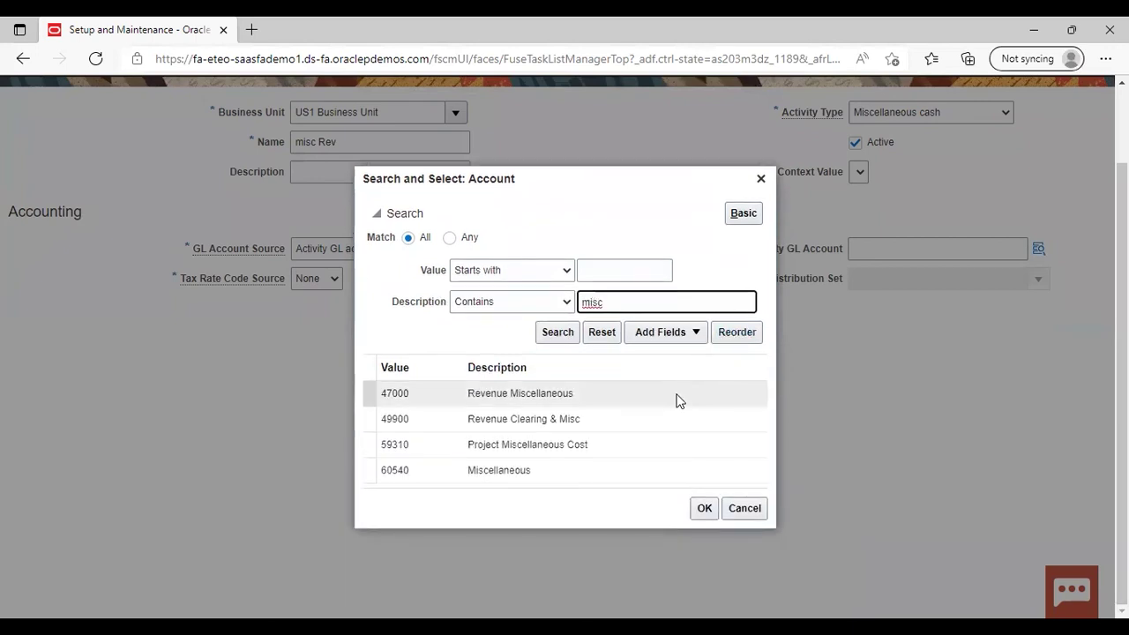
pyautogui.click(697, 510)
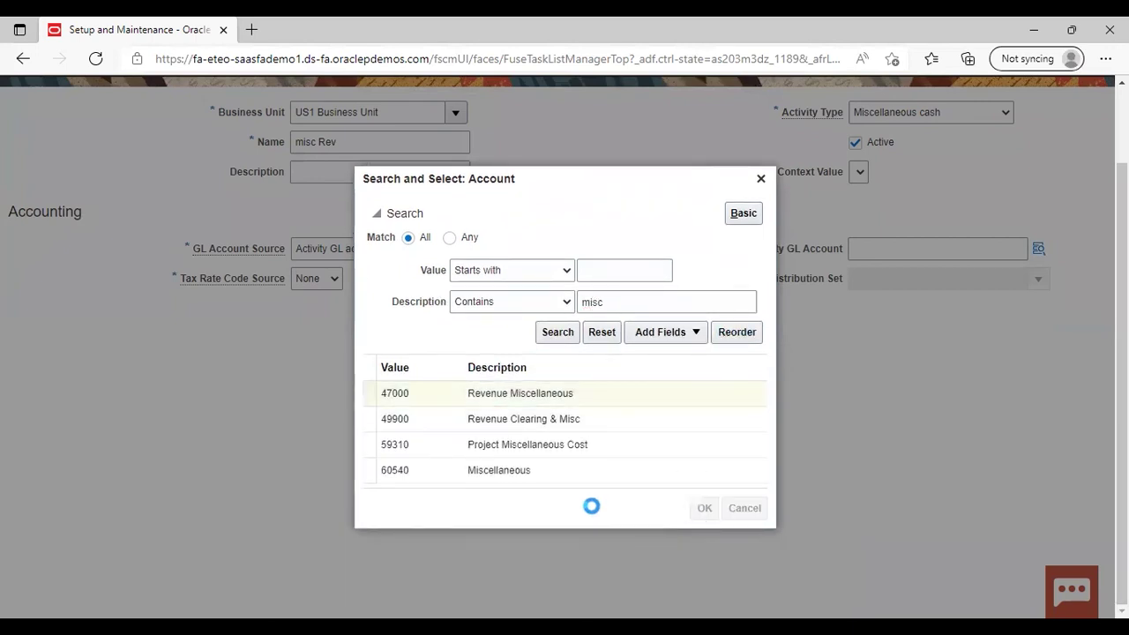
pyautogui.click(678, 503)
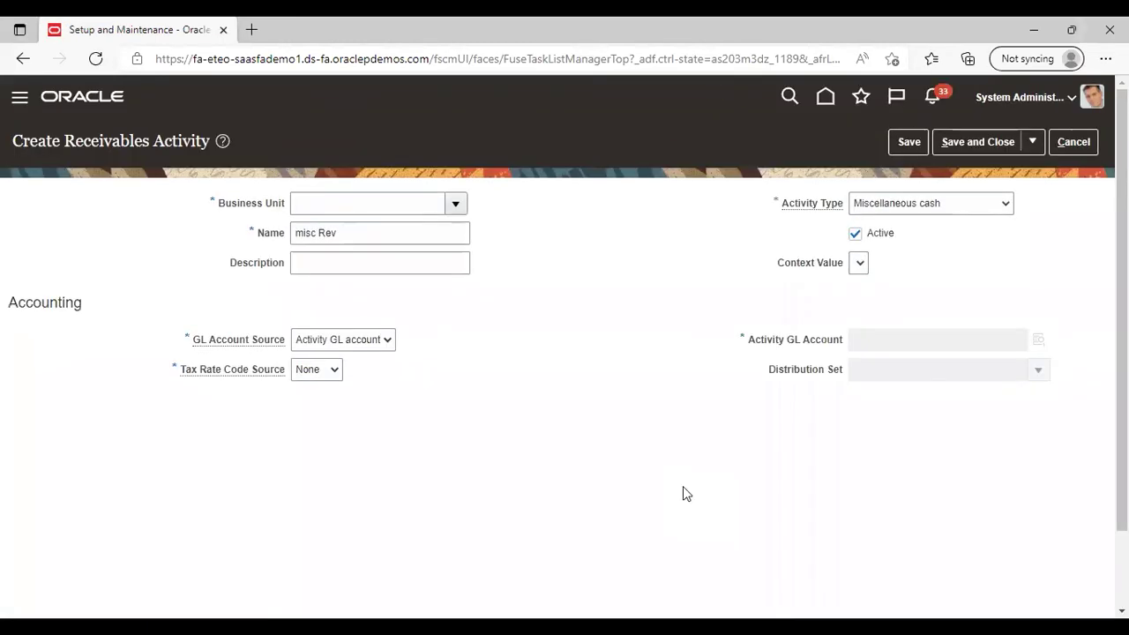
# Step: Re-enter US1 Business Unit and bring up the Activity GL Account natural account list
pyautogui.click(374, 200)
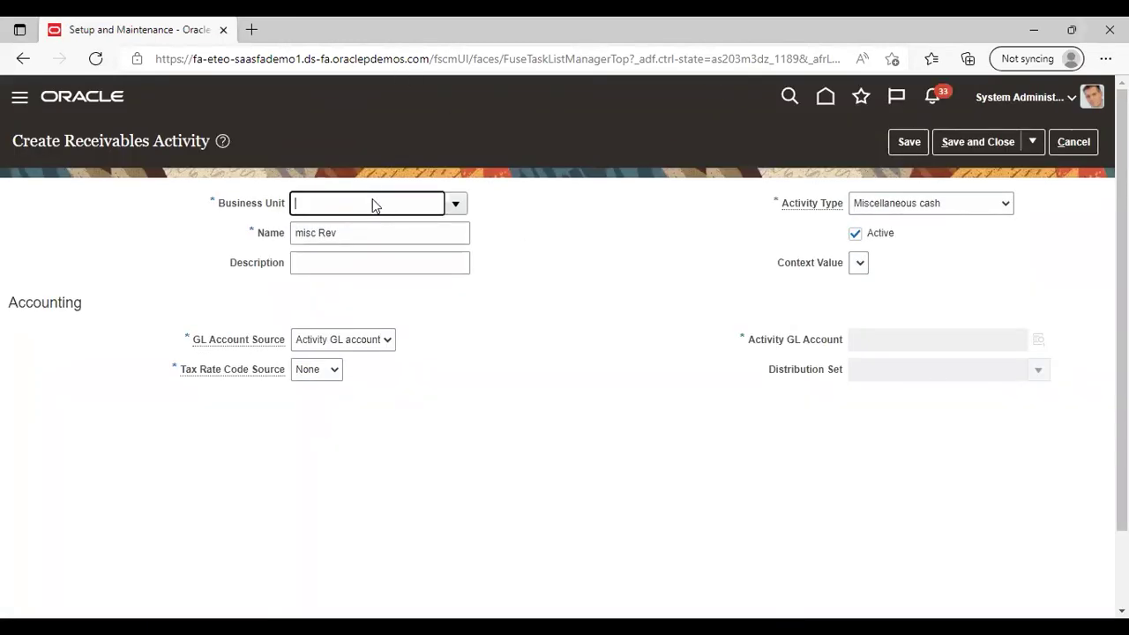
pyautogui.write('us1')
pyautogui.press('Tab')
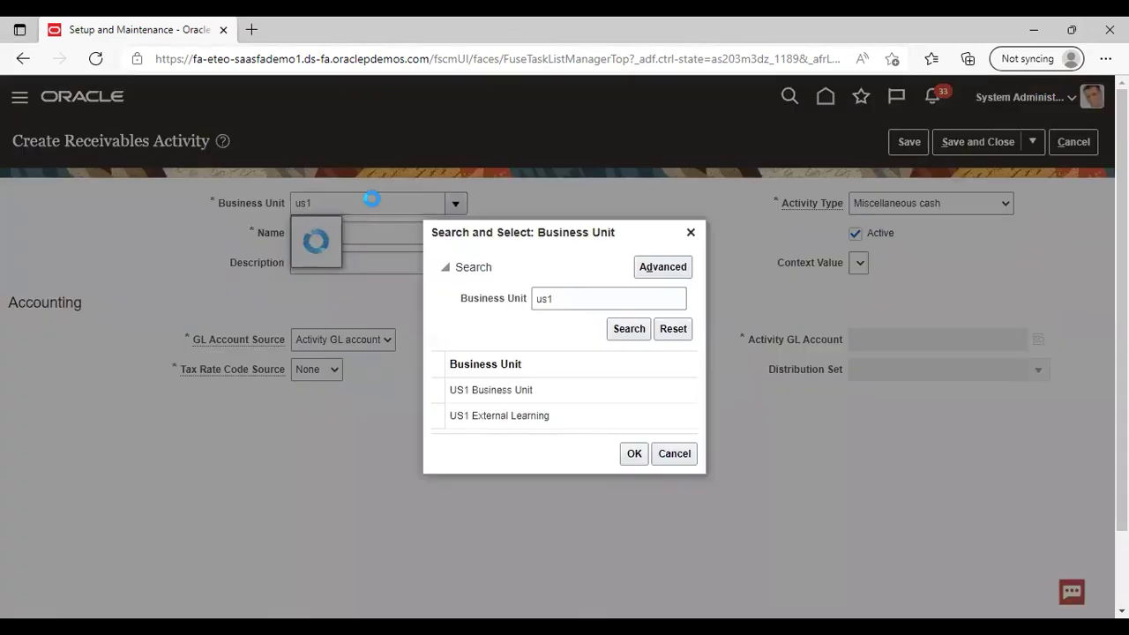
pyautogui.click(549, 392)
pyautogui.click(632, 455)
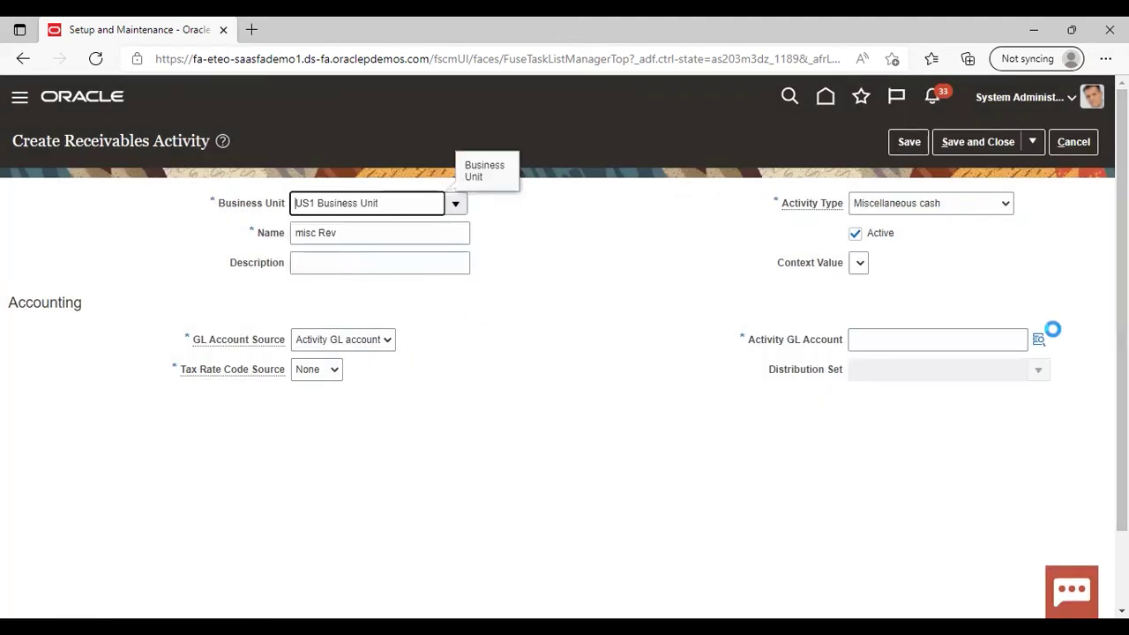
pyautogui.click(1038, 340)
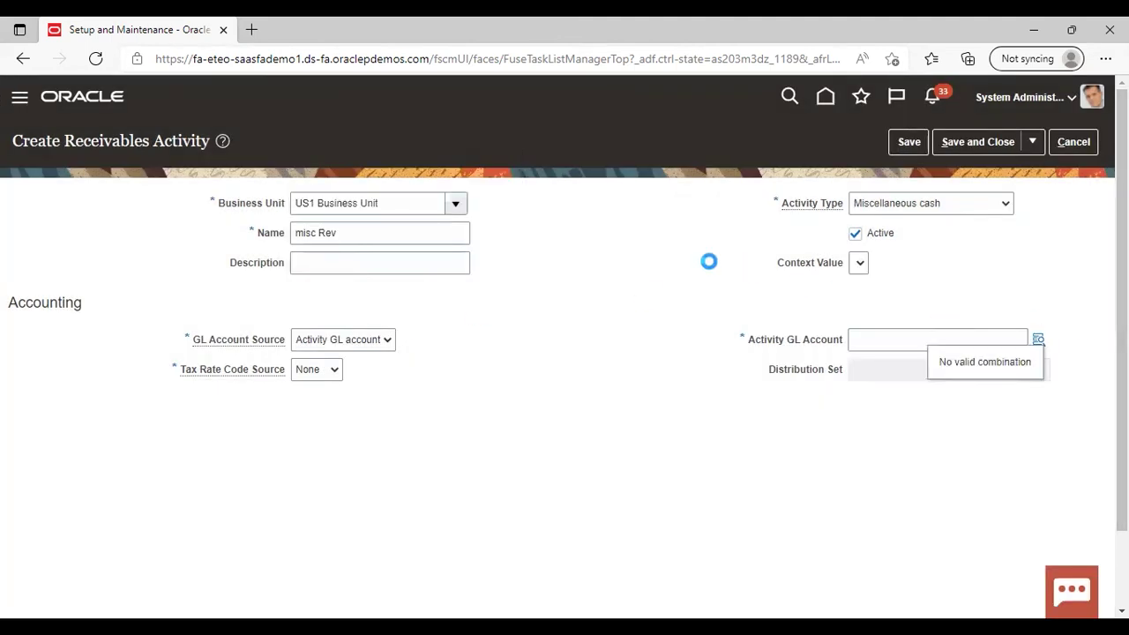
pyautogui.click(631, 357)
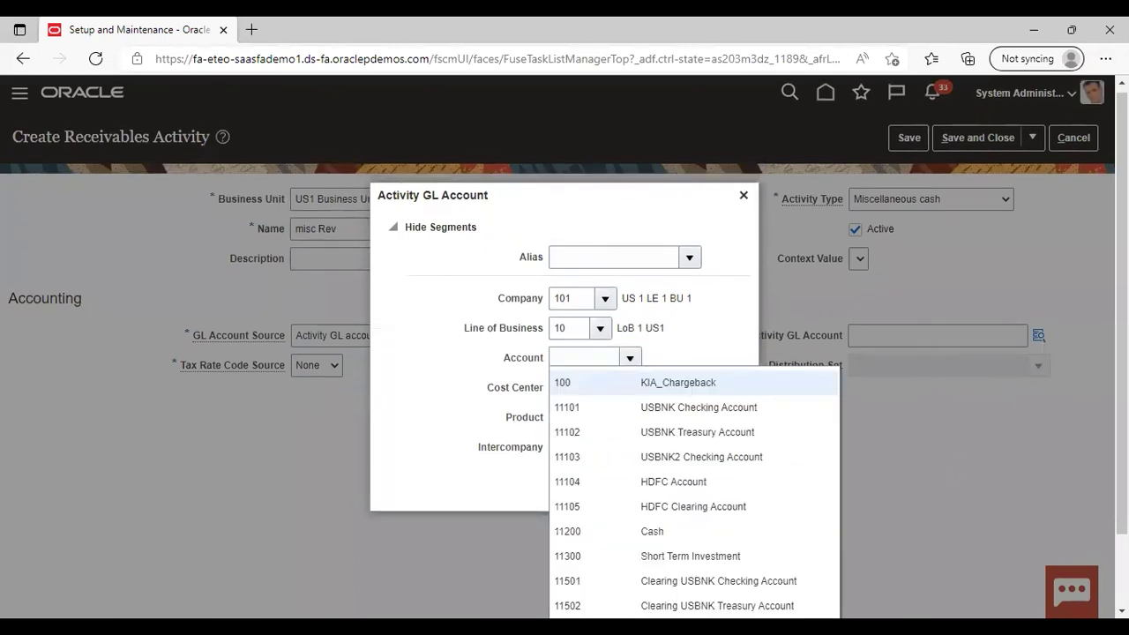
pyautogui.scroll(-1, 1105, 488)
pyautogui.scroll(1, 564, 340)
pyautogui.click(569, 541)
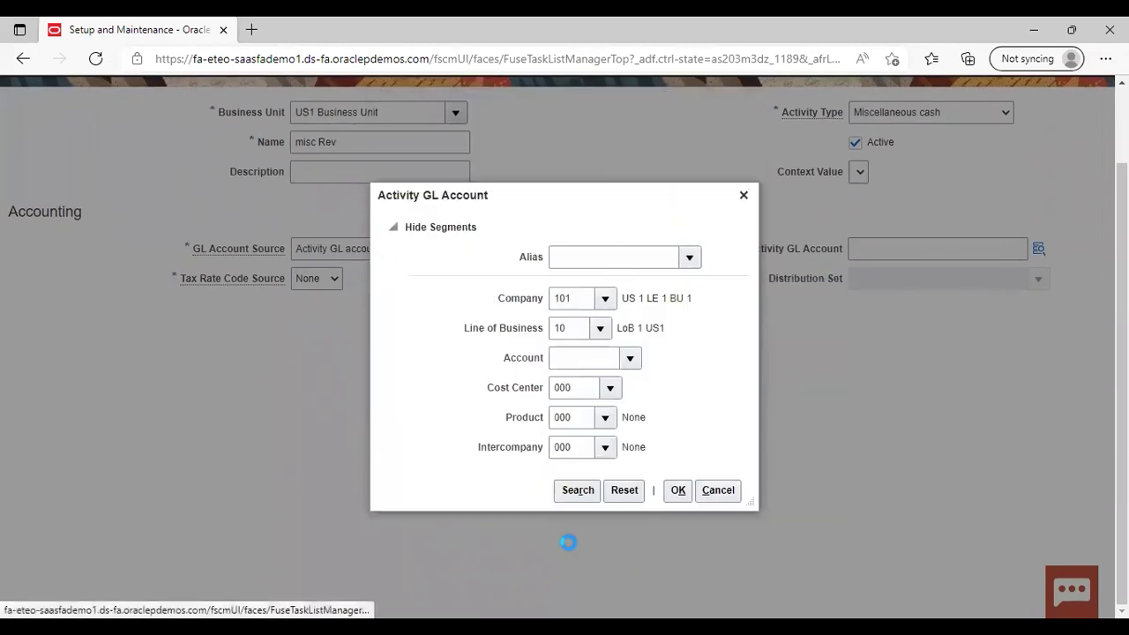
pyautogui.click(673, 259)
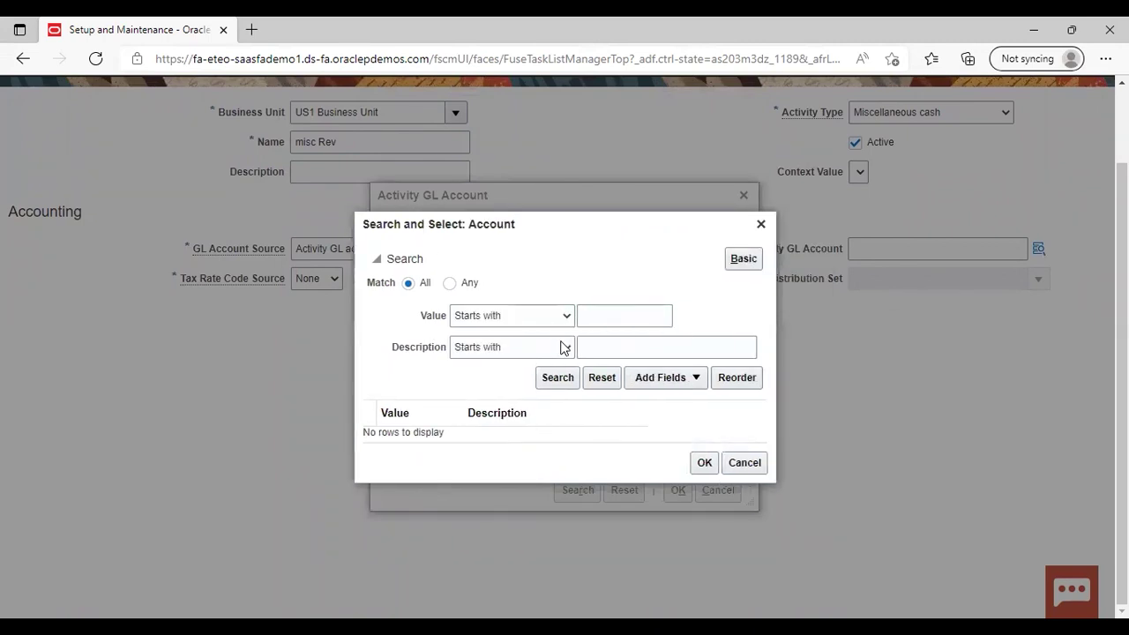
pyautogui.click(562, 346)
pyautogui.click(482, 496)
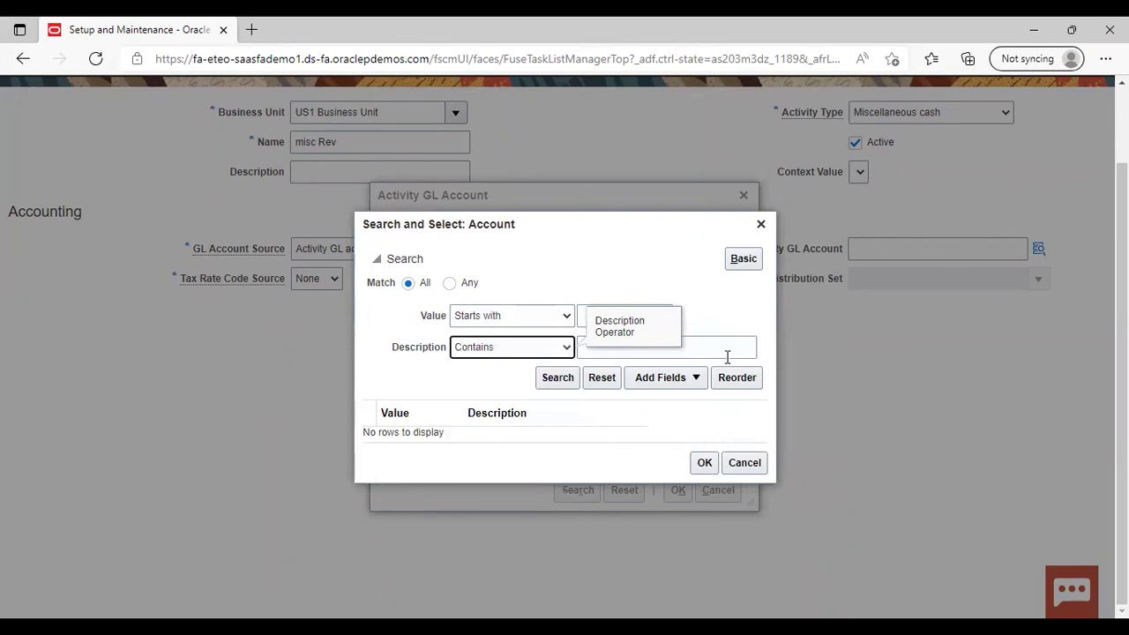
pyautogui.click(727, 352)
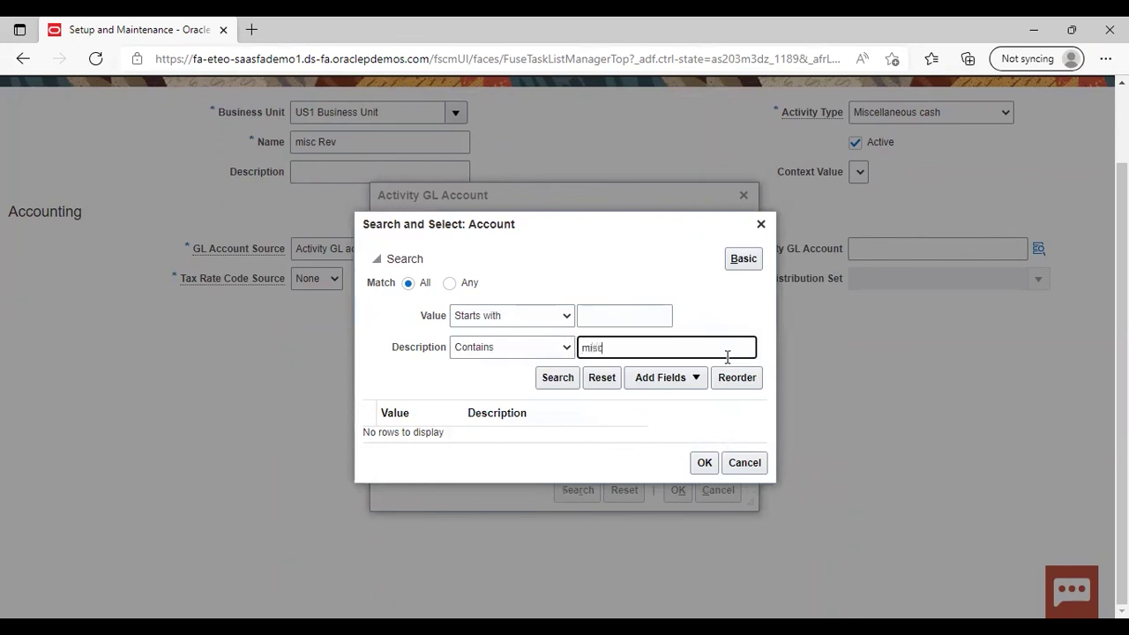
pyautogui.write('misc')
pyautogui.press('Return')
pyautogui.click(628, 393)
pyautogui.click(706, 509)
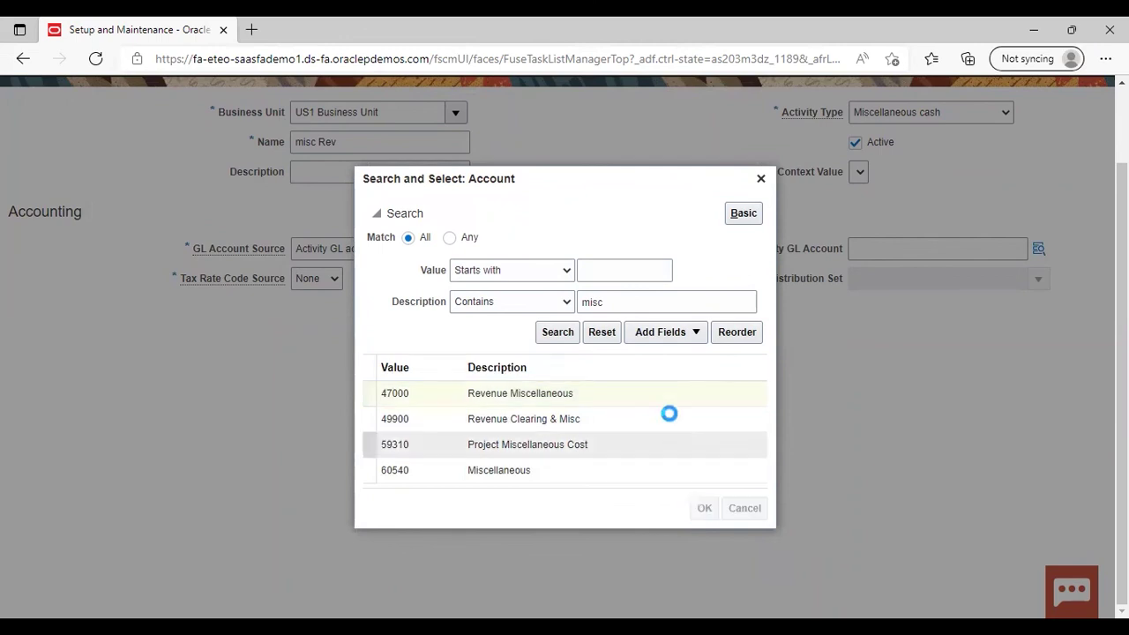
pyautogui.click(678, 492)
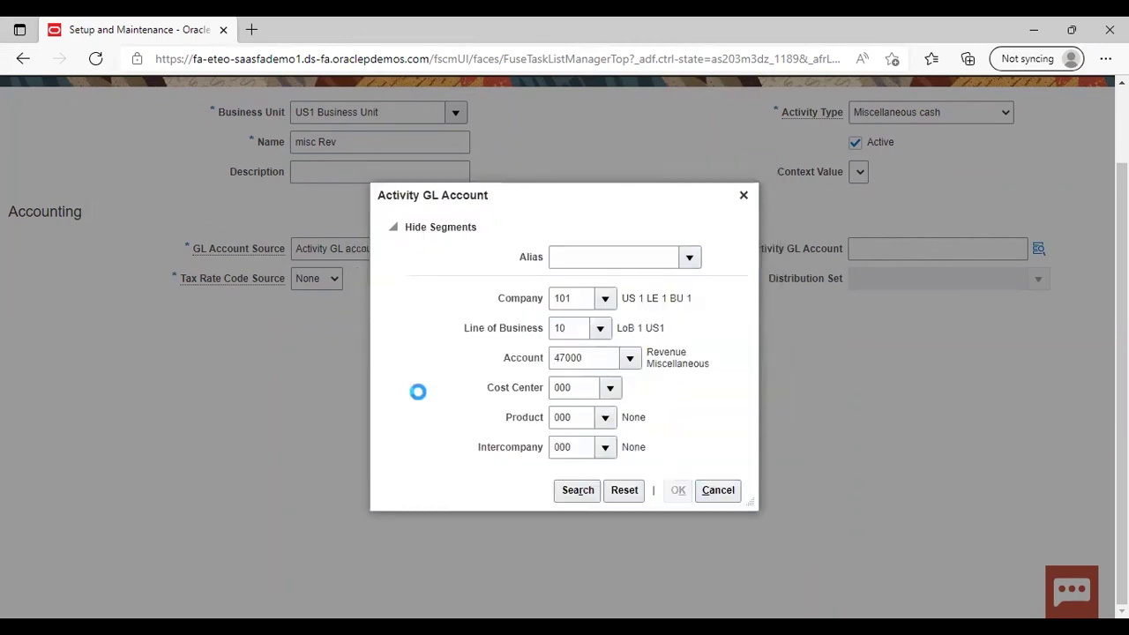